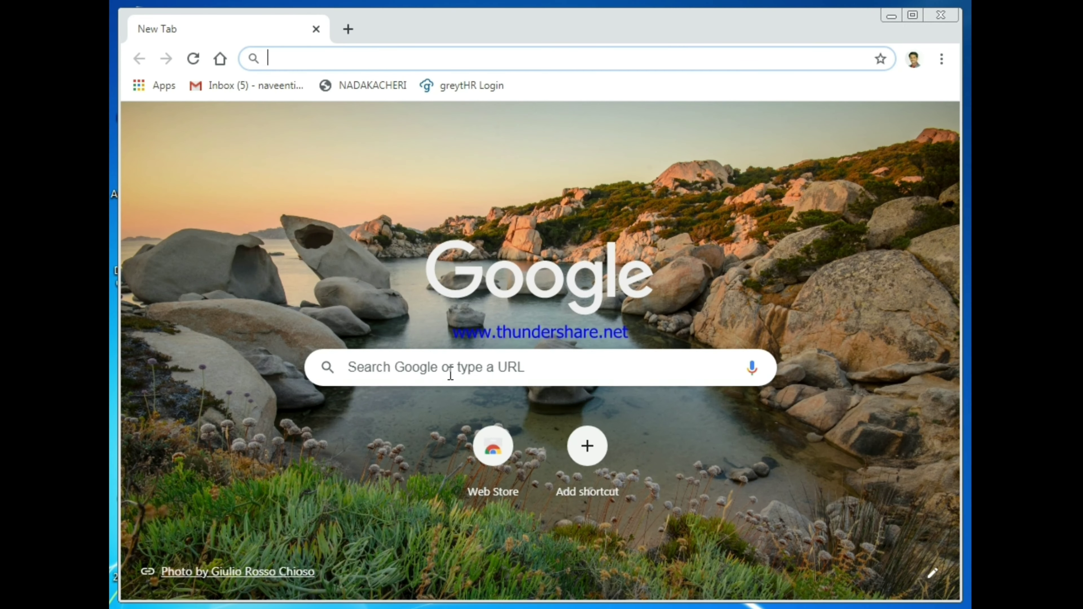
Search Google for 'SBI LOGIN'.
{"action": "left_click", "coordinate": [448, 373]}
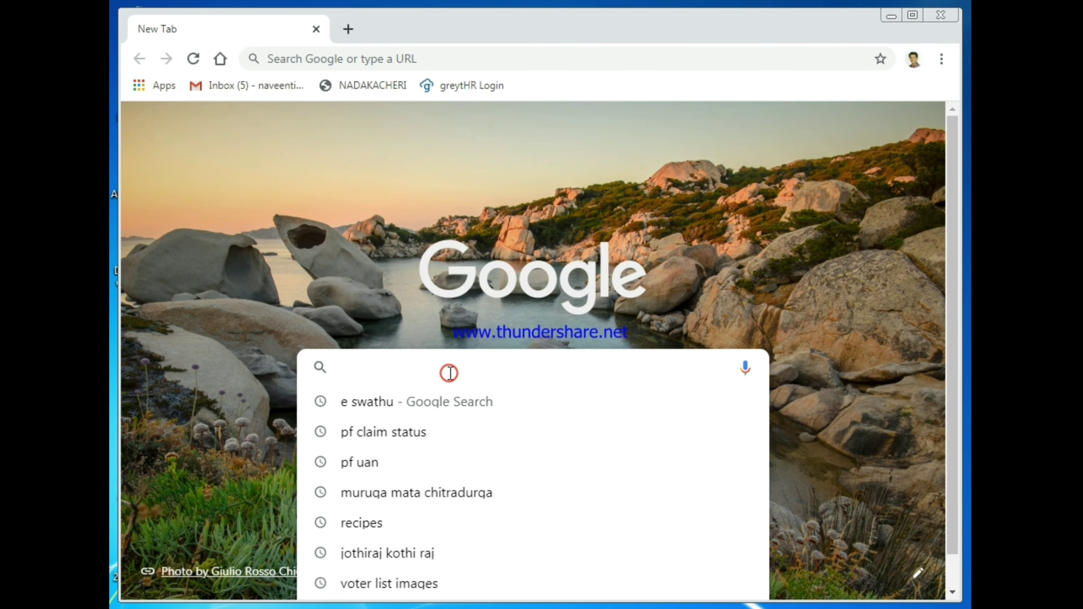
{"action": "type", "text": "SBI LO"}
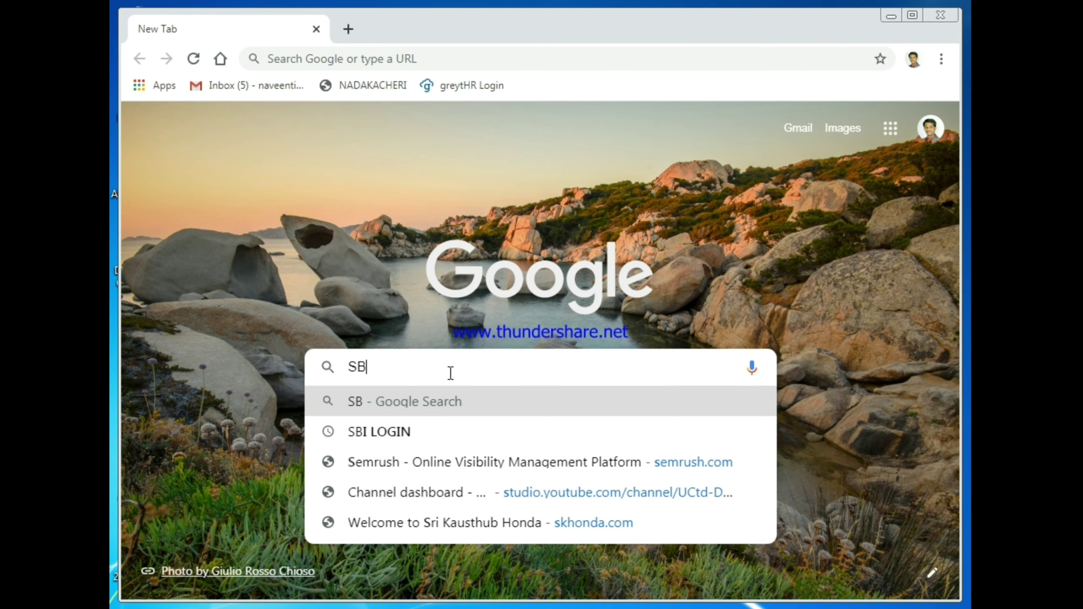
{"action": "type", "text": "GIN"}
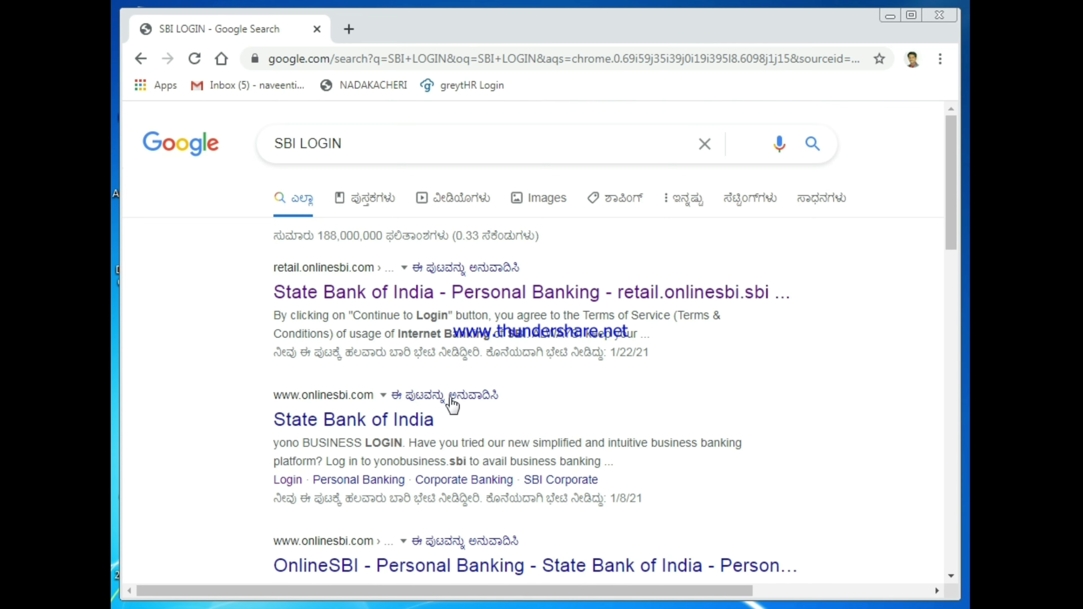
Open the SBI Personal Banking result, continue to the login form, and choose Forgot Login Password.
{"action": "left_click", "coordinate": [570, 294]}
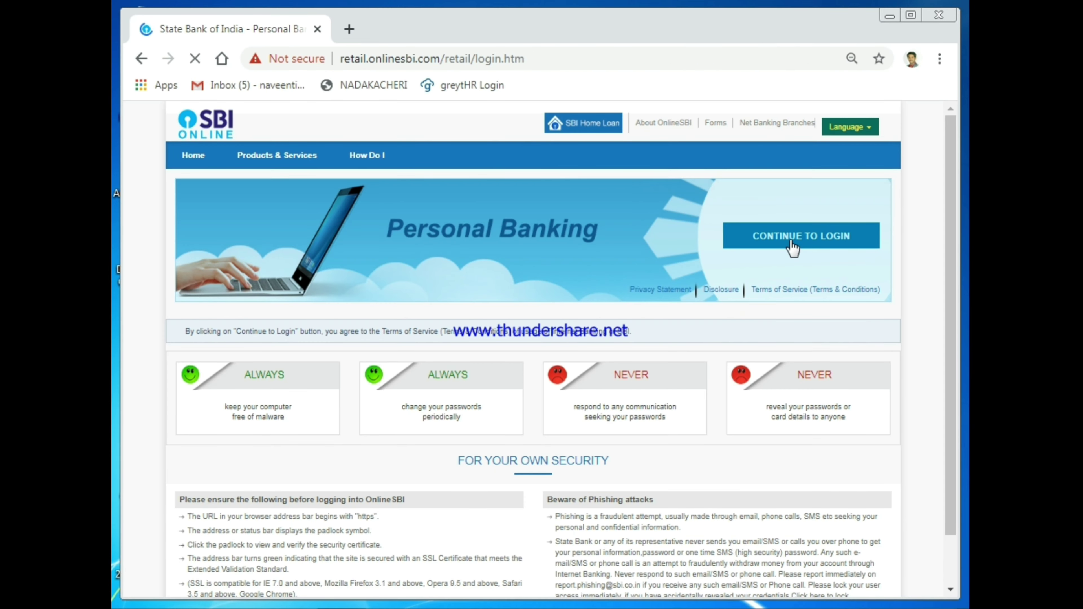
{"action": "left_click", "coordinate": [791, 247]}
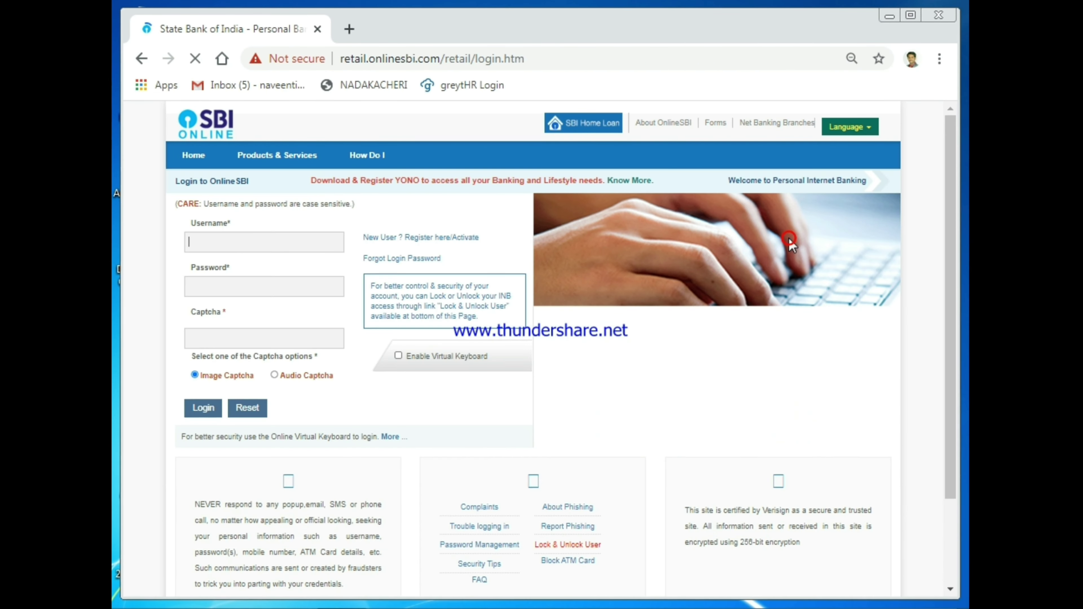
{"action": "left_click", "coordinate": [261, 240]}
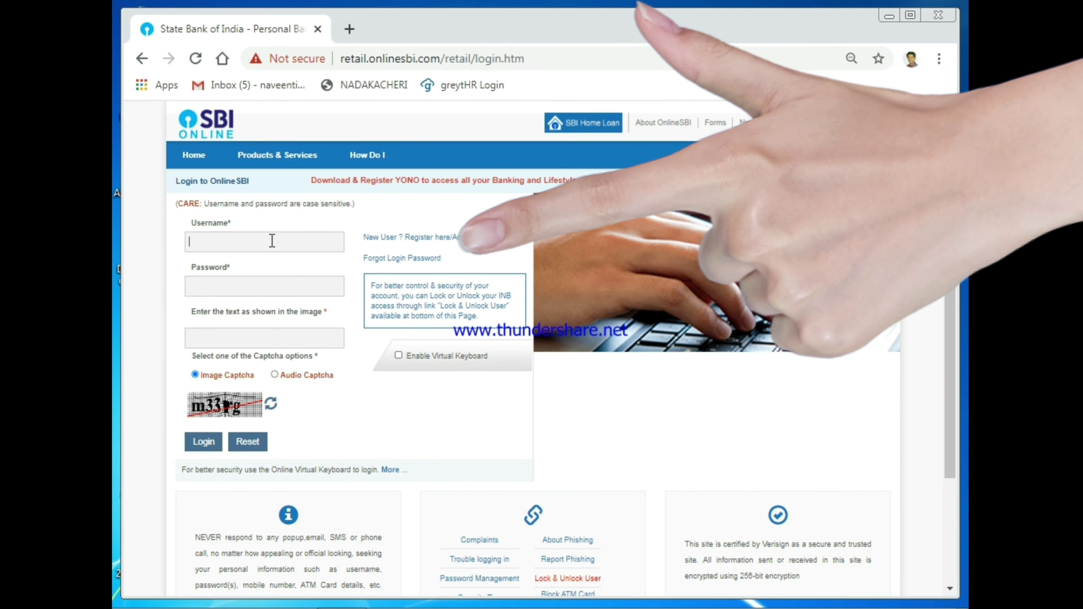
{"action": "left_click", "coordinate": [412, 259]}
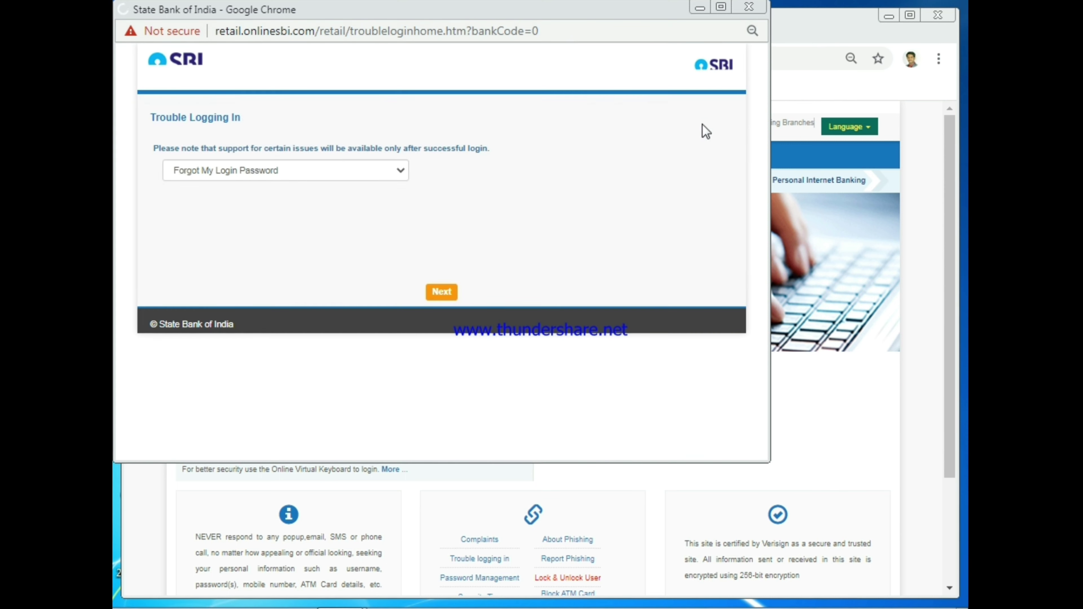
Maximize the Trouble Logging In window and continue with Forgot My Login Password.
{"action": "left_click", "coordinate": [721, 7]}
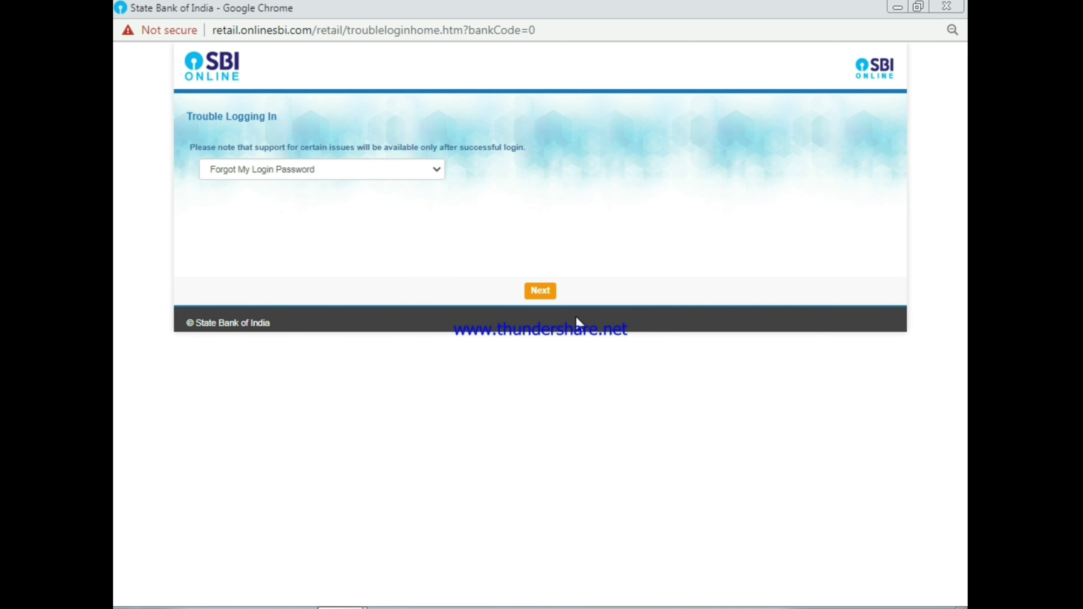
{"action": "left_click", "coordinate": [543, 291]}
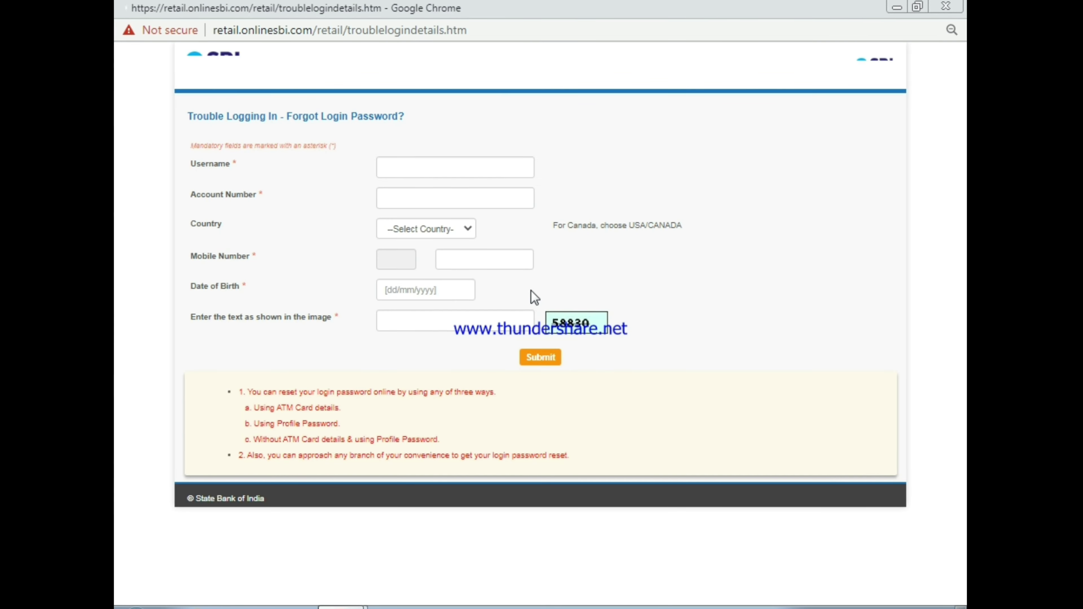
Enter the account number, select the account holder's country, and enter the mobile number.
{"action": "left_click", "coordinate": [454, 160]}
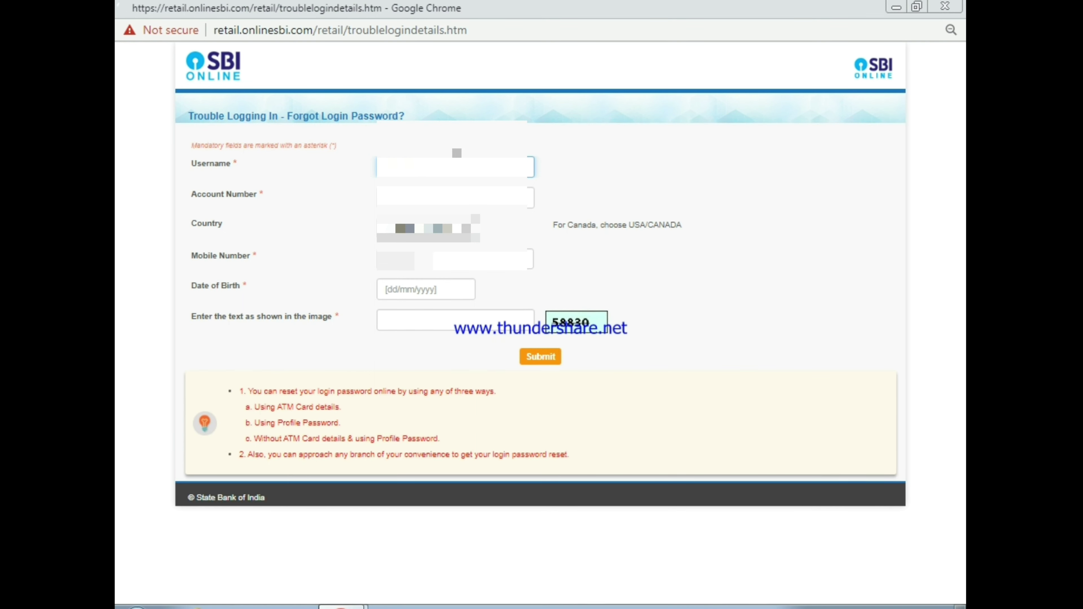
{"action": "left_click", "coordinate": [442, 199]}
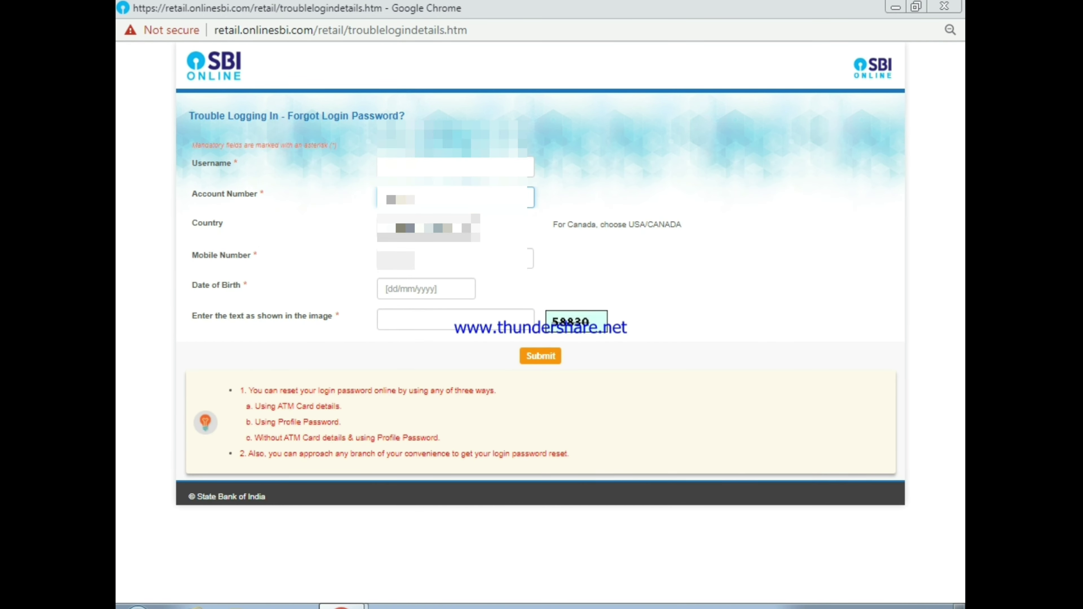
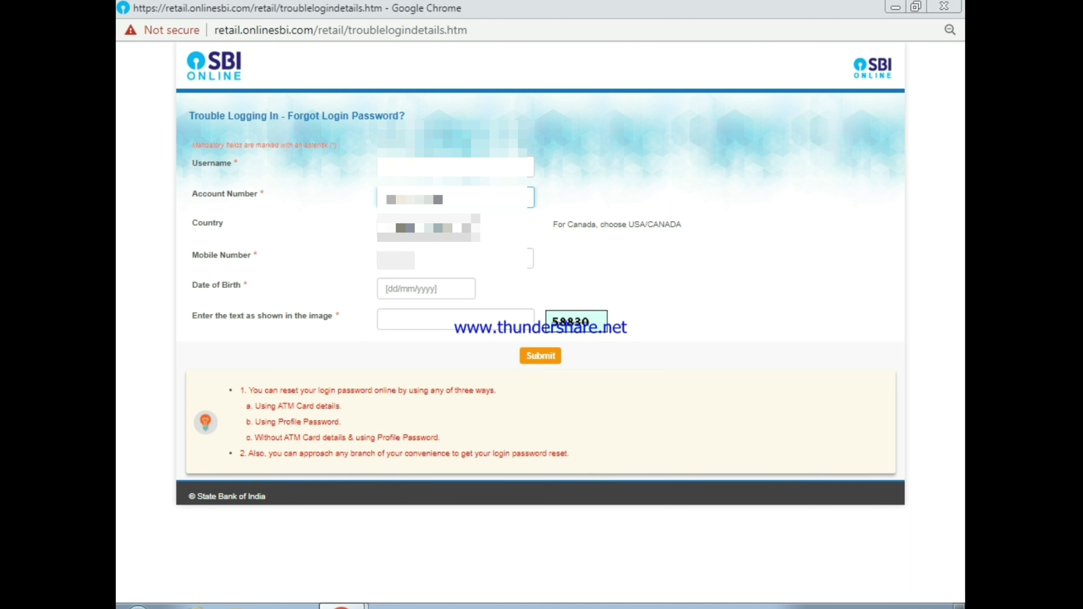
{"action": "left_click", "coordinate": [447, 228]}
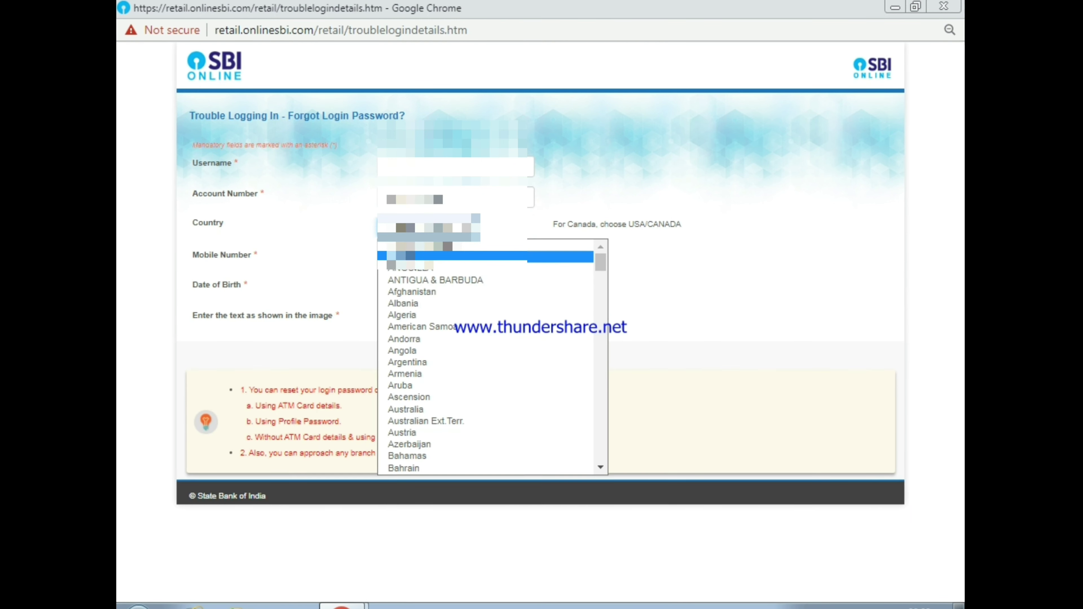
{"action": "left_click", "coordinate": [410, 248]}
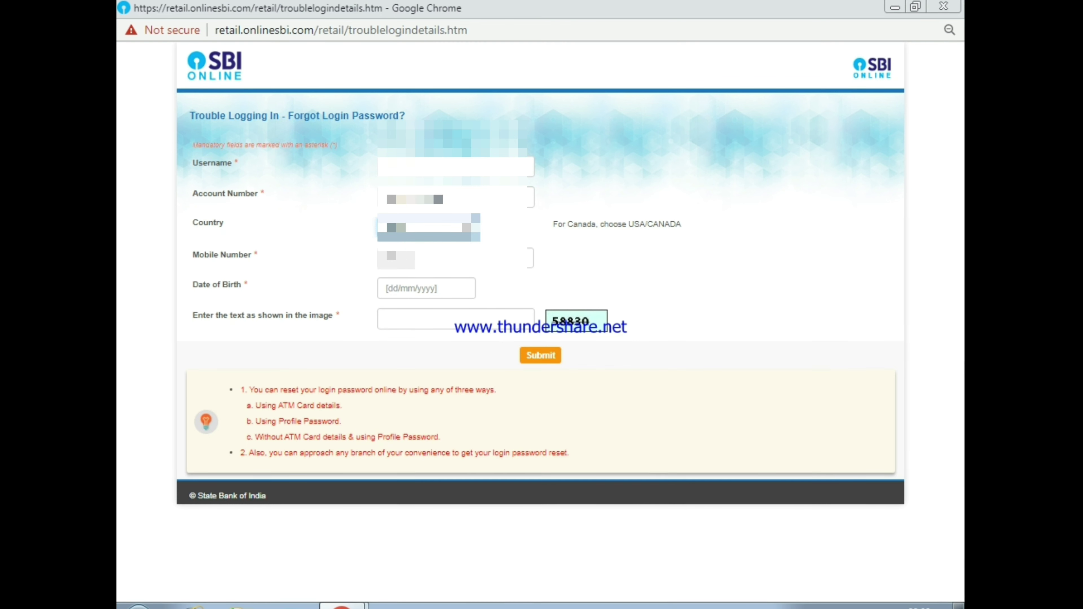
{"action": "left_click", "coordinate": [467, 255]}
{"action": "type", "text": "98"}
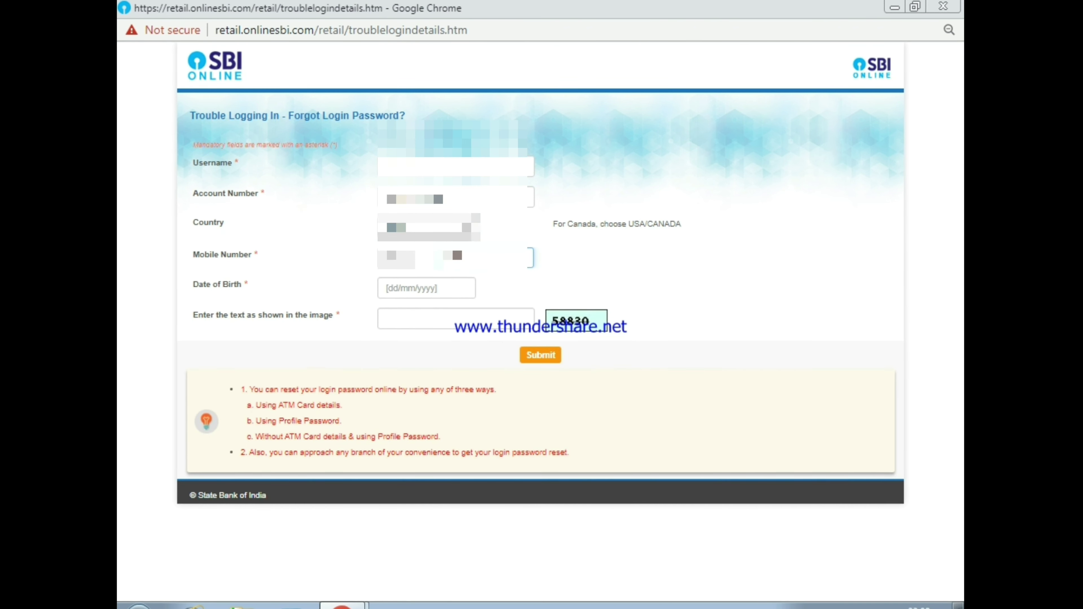
{"action": "type", "text": "75"}
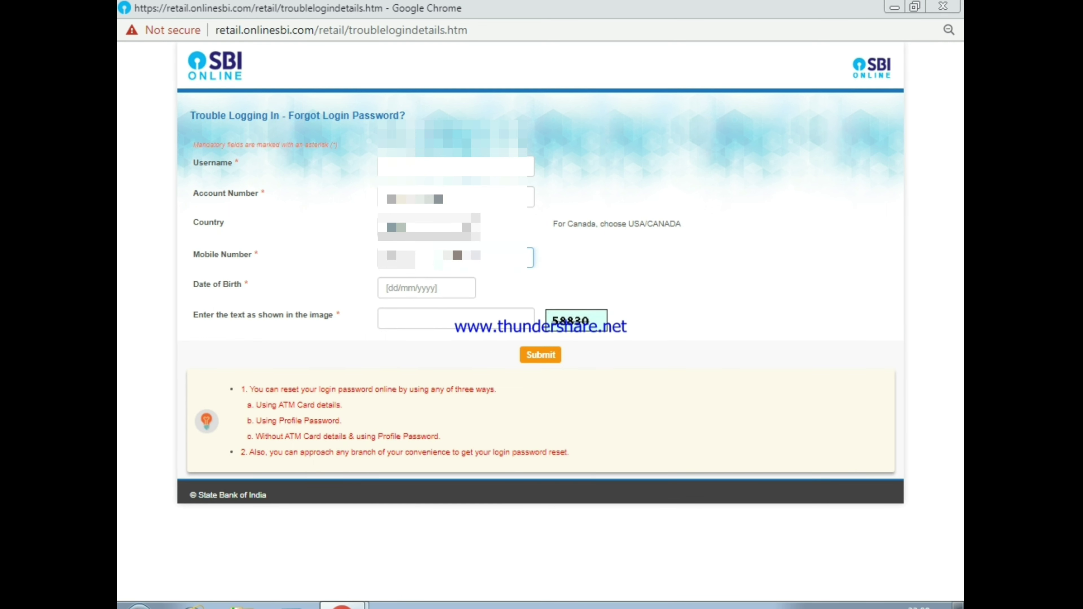
{"action": "type", "text": "0"}
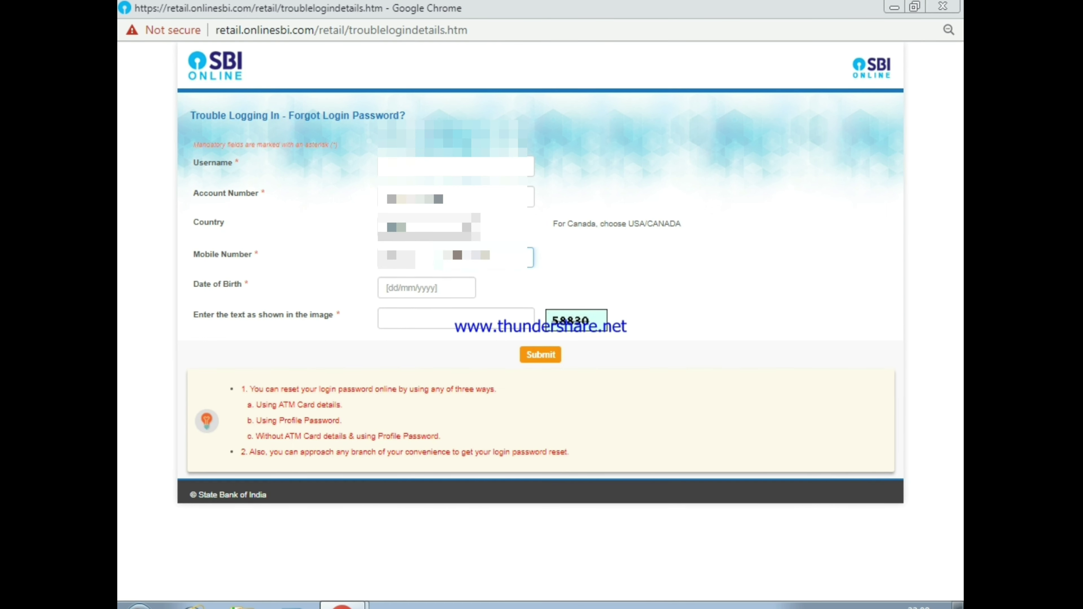
Enter the date of birth and the captcha text, then submit the form.
{"action": "left_click", "coordinate": [390, 290]}
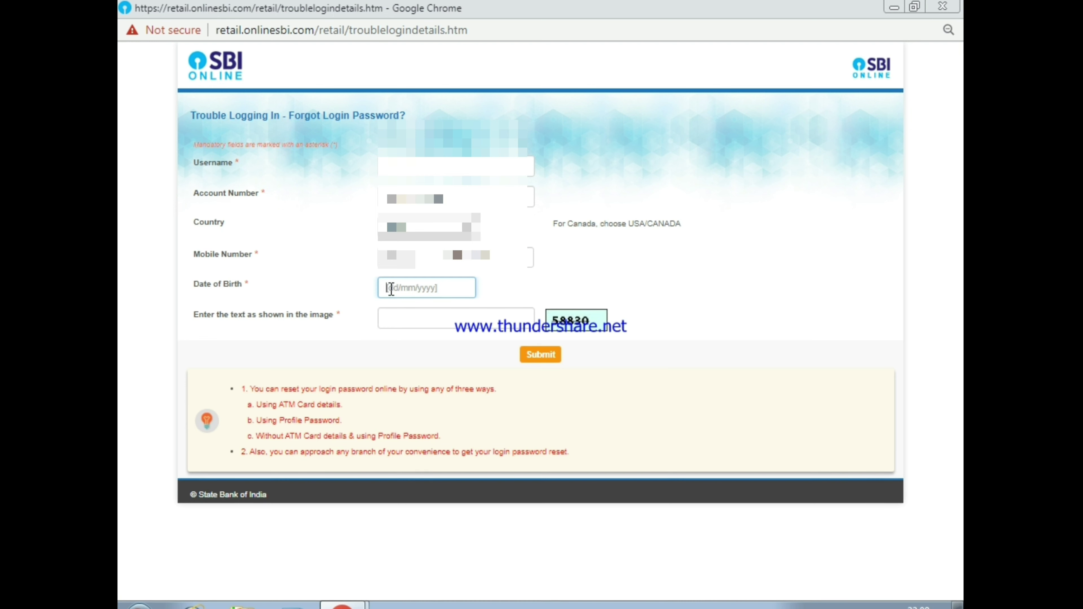
{"action": "type", "text": "01"}
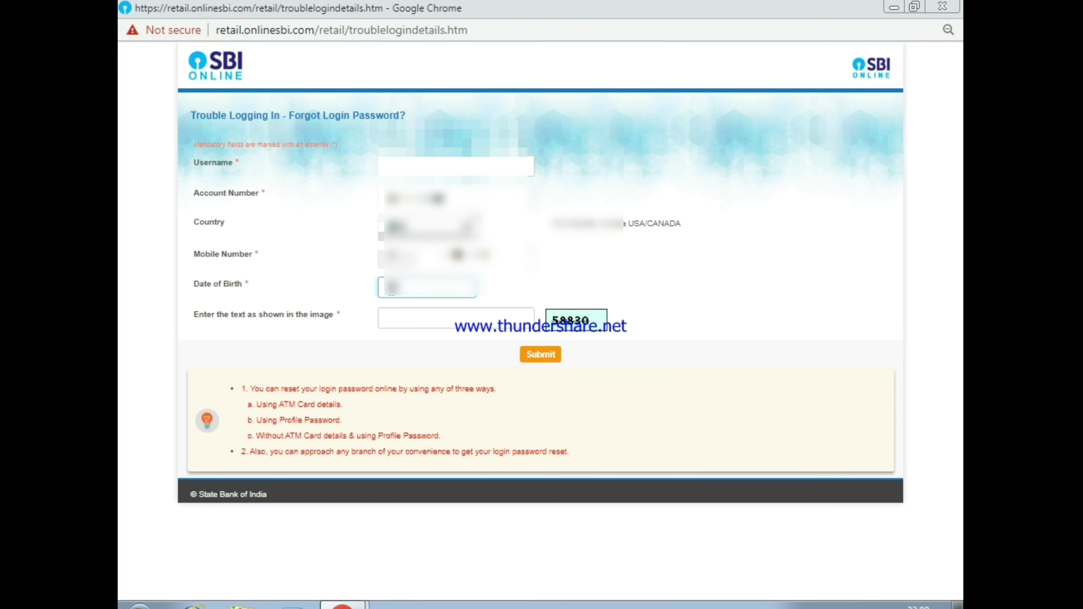
{"action": "type", "text": "/01"}
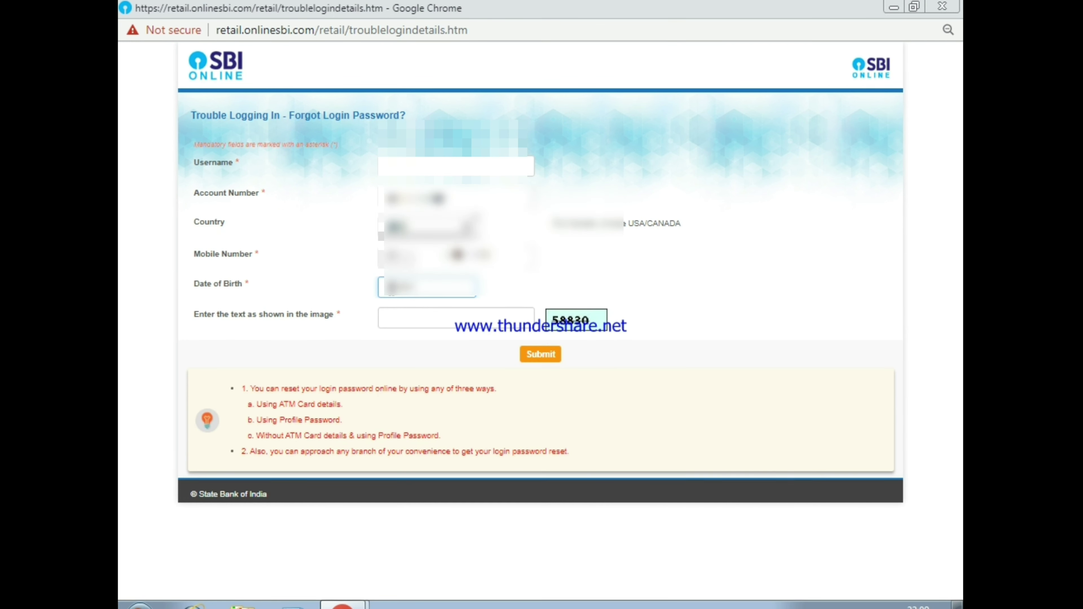
{"action": "type", "text": "/1990"}
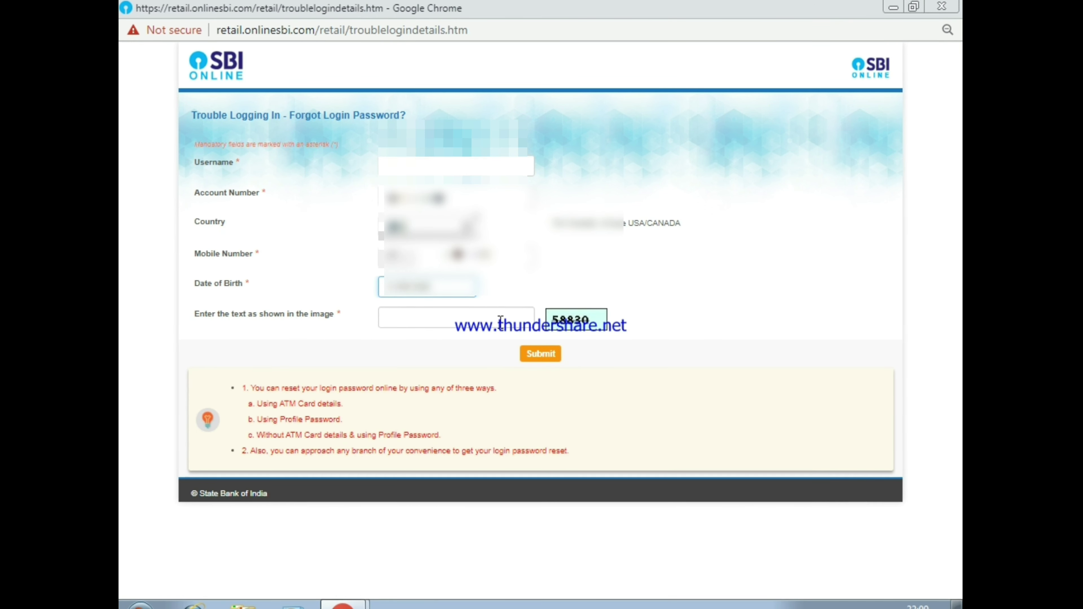
{"action": "left_click", "coordinate": [441, 322]}
{"action": "type", "text": "5"}
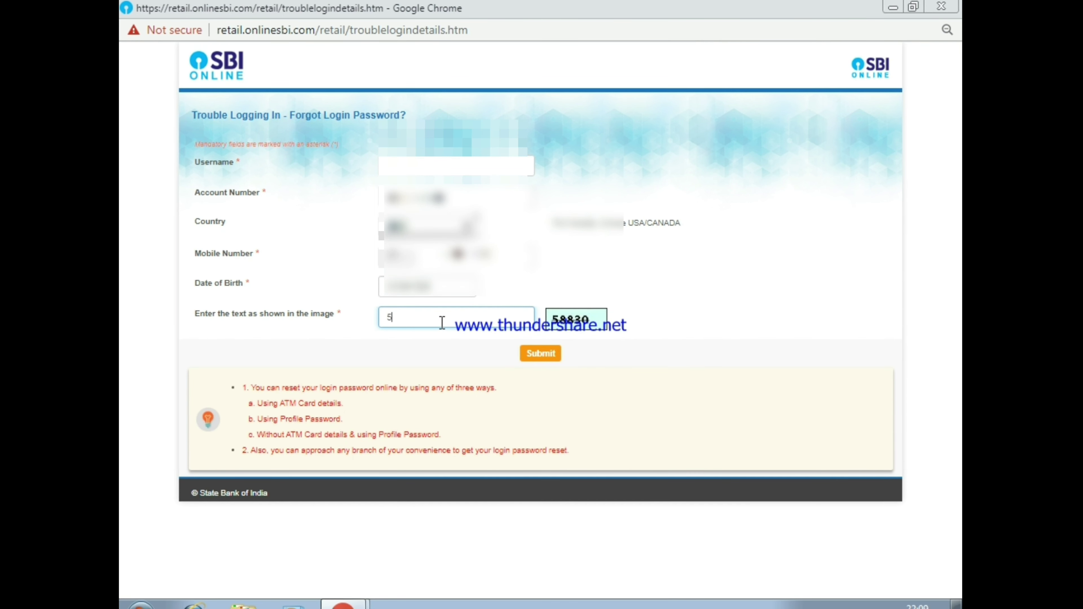
{"action": "type", "text": "8830"}
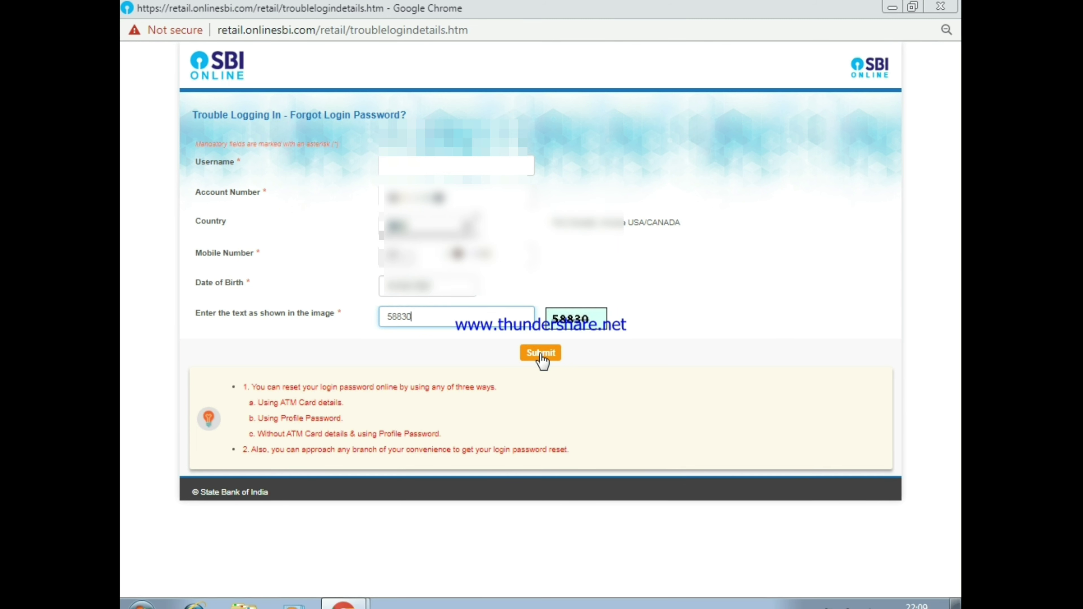
{"action": "left_click", "coordinate": [540, 353]}
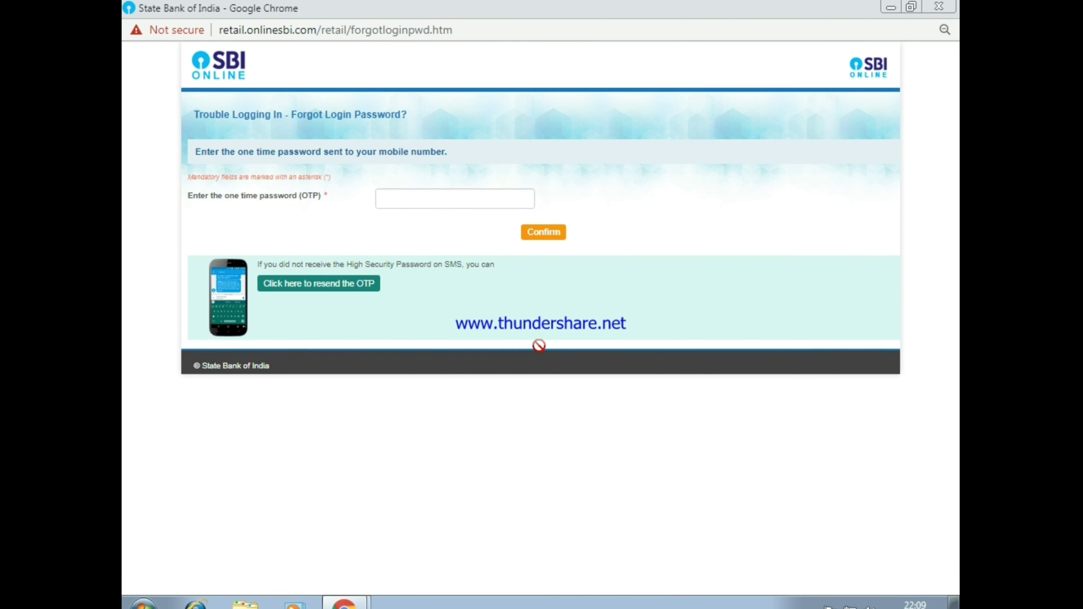
Enter the one-time password received by SMS and confirm it.
{"action": "left_click", "coordinate": [478, 197]}
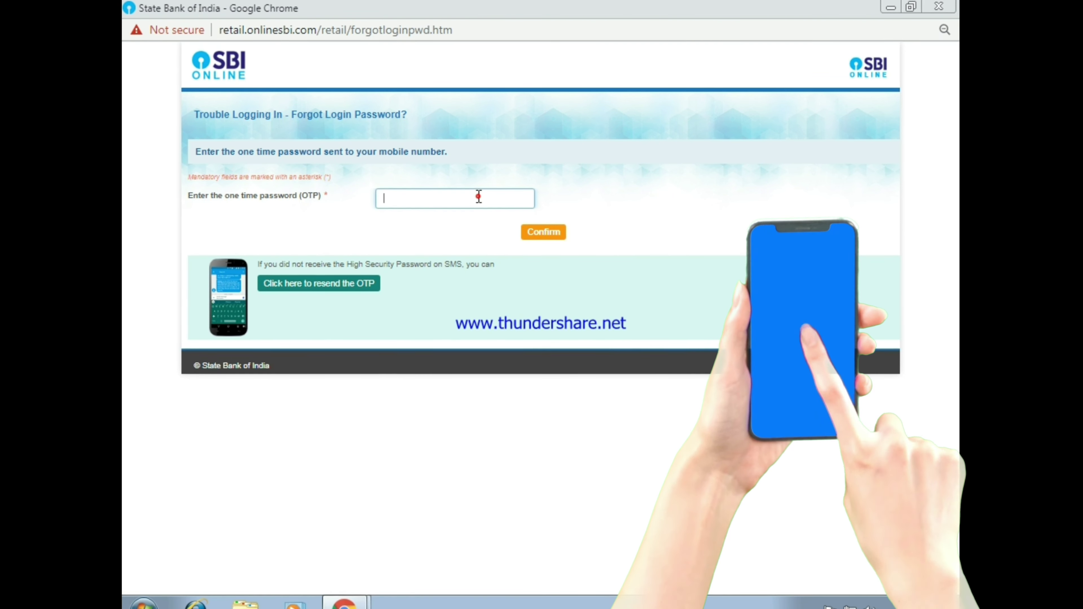
{"action": "type", "text": "••••"}
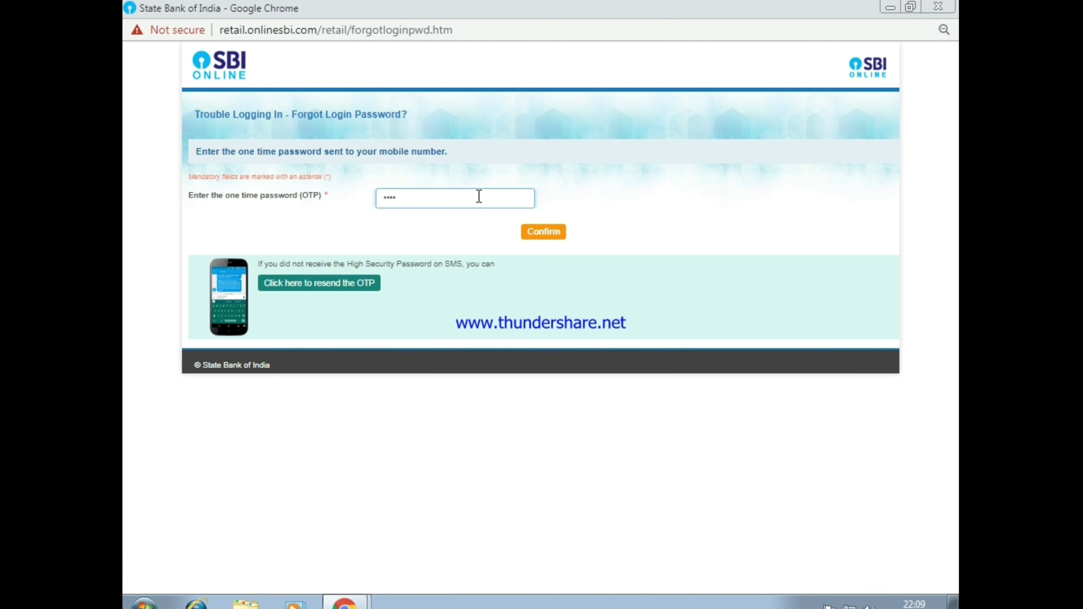
{"action": "type", "text": "••"}
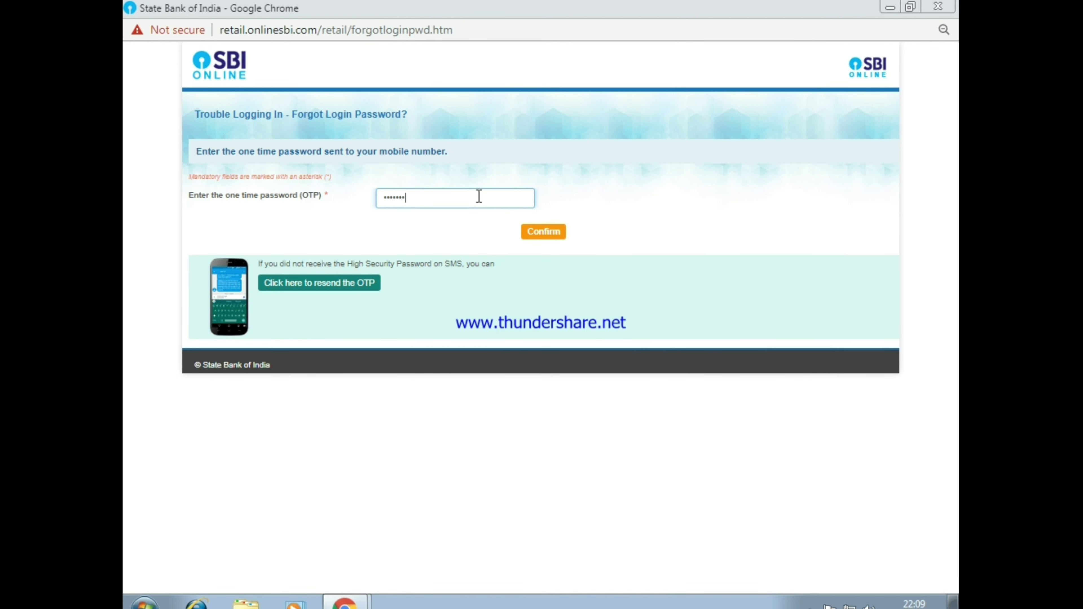
{"action": "type", "text": "•"}
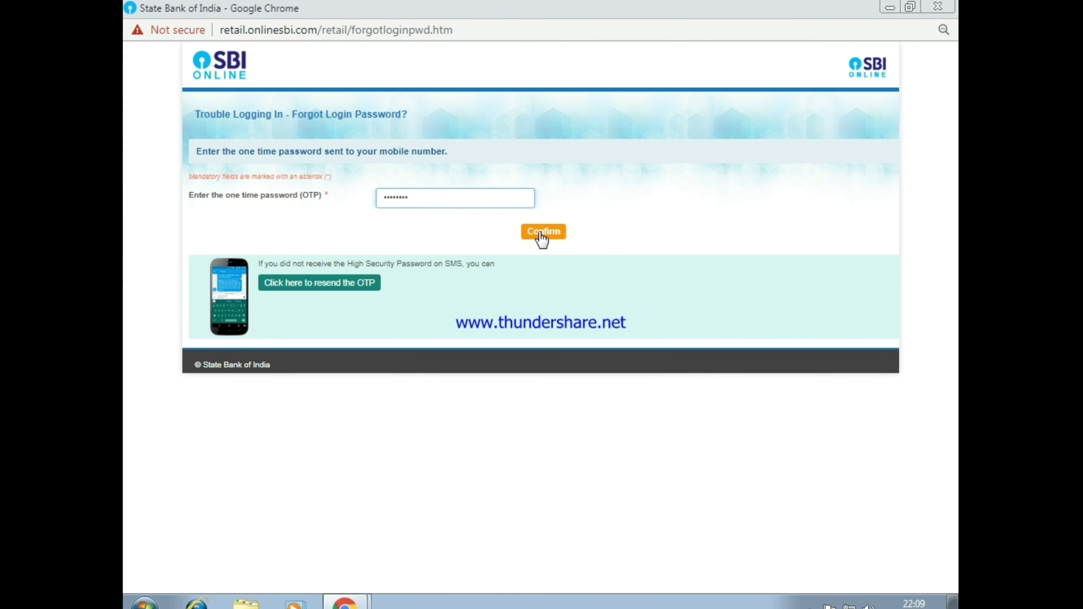
{"action": "left_click", "coordinate": [541, 233]}
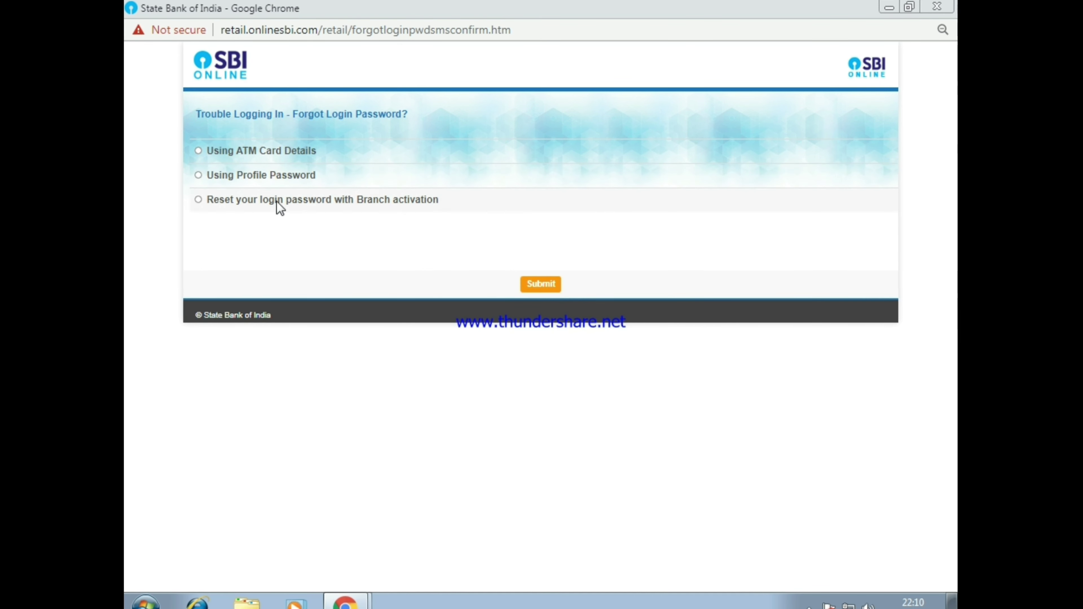
Choose the 'Using ATM Card Details' reset method and submit.
{"action": "left_click", "coordinate": [198, 151]}
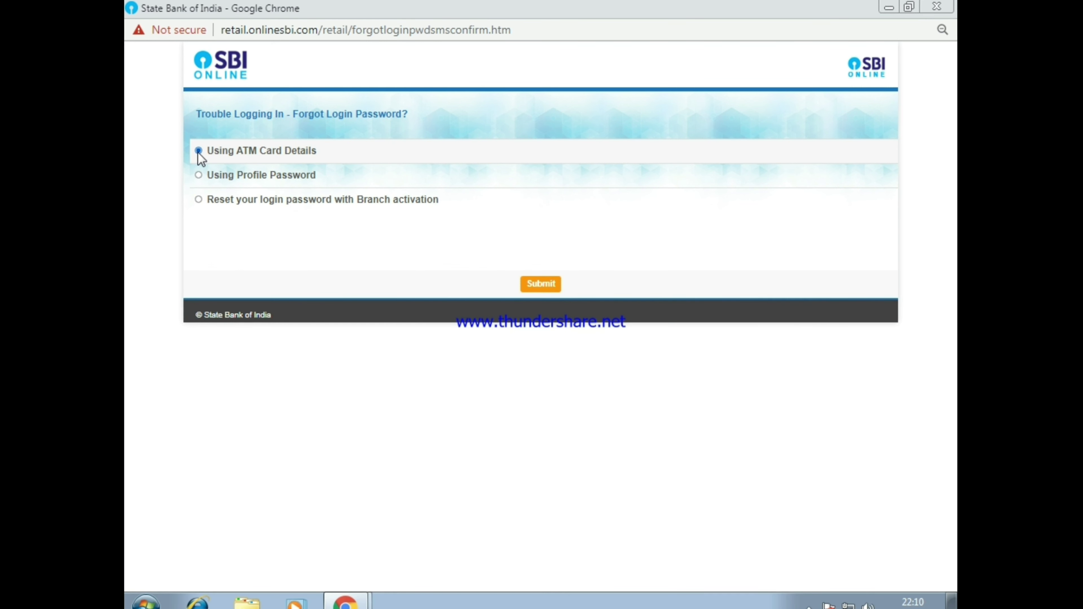
{"action": "left_click", "coordinate": [546, 287]}
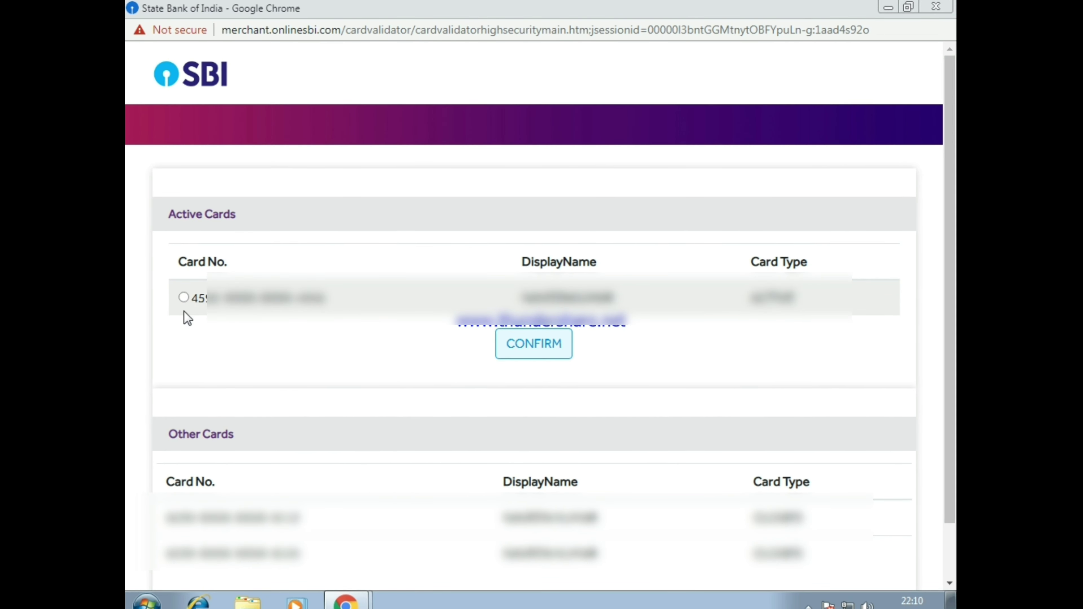
Select the active card and confirm it for validation.
{"action": "left_click", "coordinate": [184, 297]}
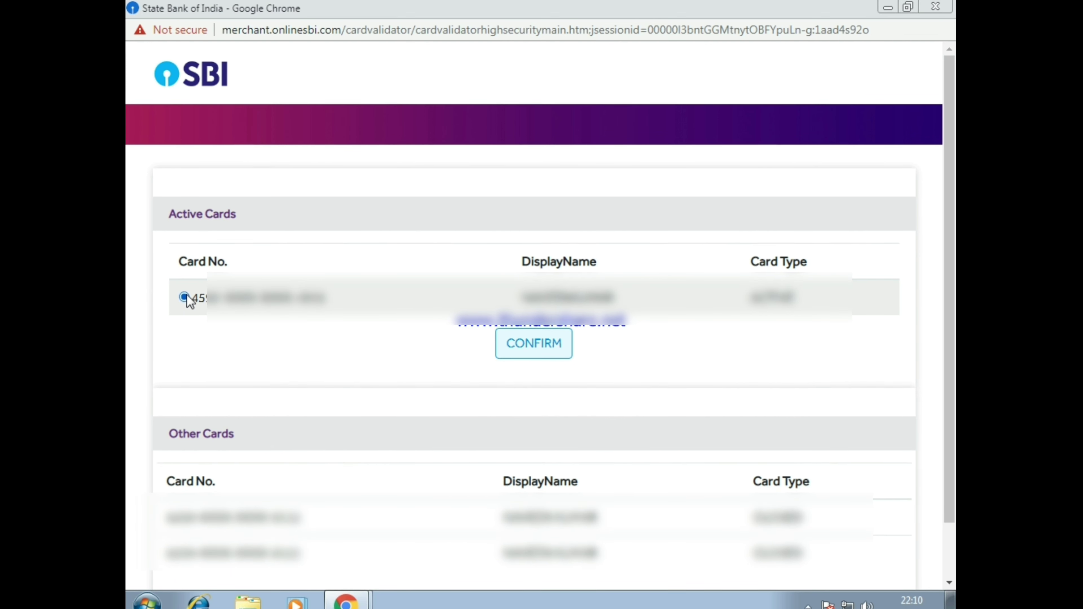
{"action": "left_click", "coordinate": [525, 346]}
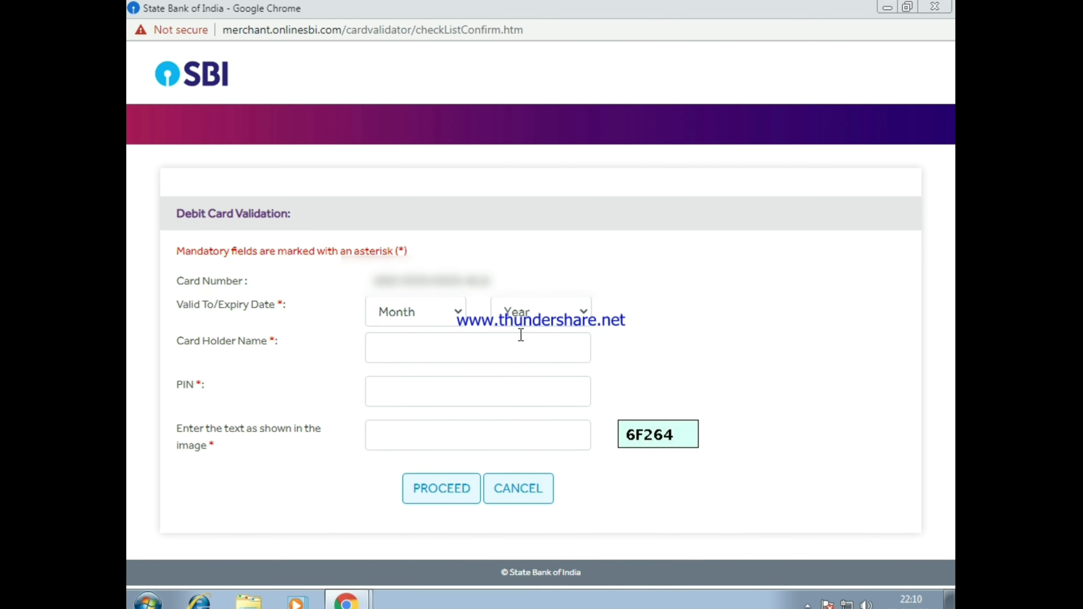
Set the card expiry to month 07 and year 2021.
{"action": "left_click", "coordinate": [428, 312]}
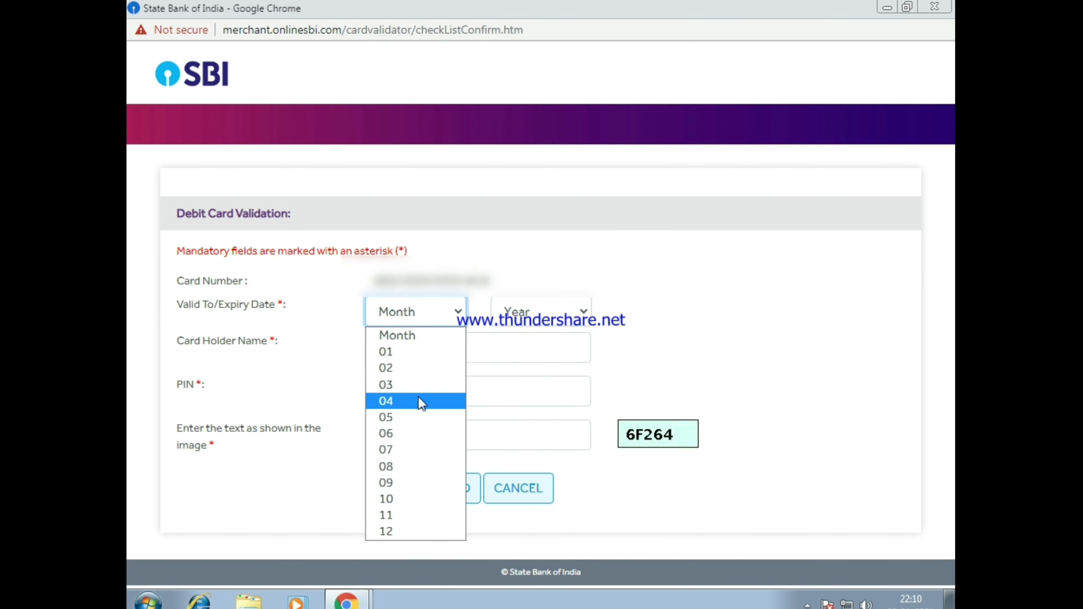
{"action": "left_click", "coordinate": [414, 450]}
{"action": "left_click", "coordinate": [525, 323]}
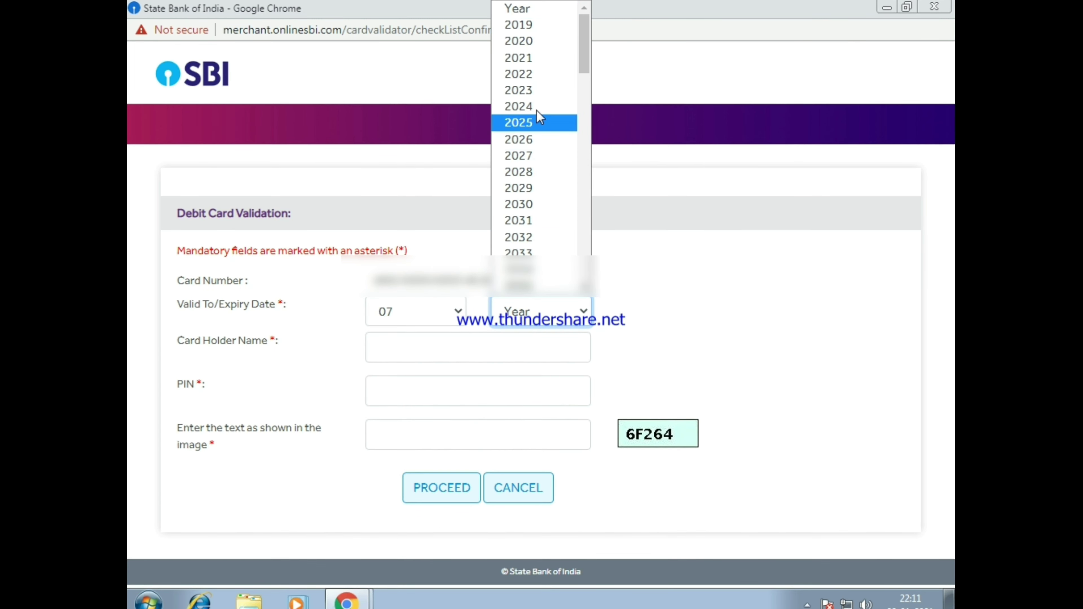
{"action": "left_click", "coordinate": [530, 59]}
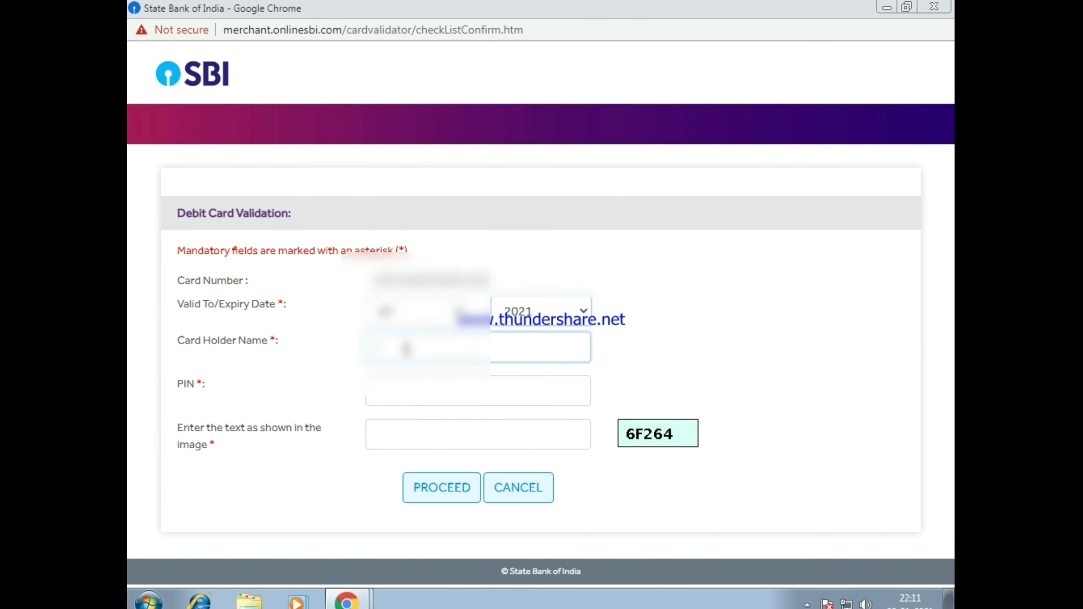
Enter the card holder's name, card PIN and captcha text, then proceed.
{"action": "left_click", "coordinate": [404, 348]}
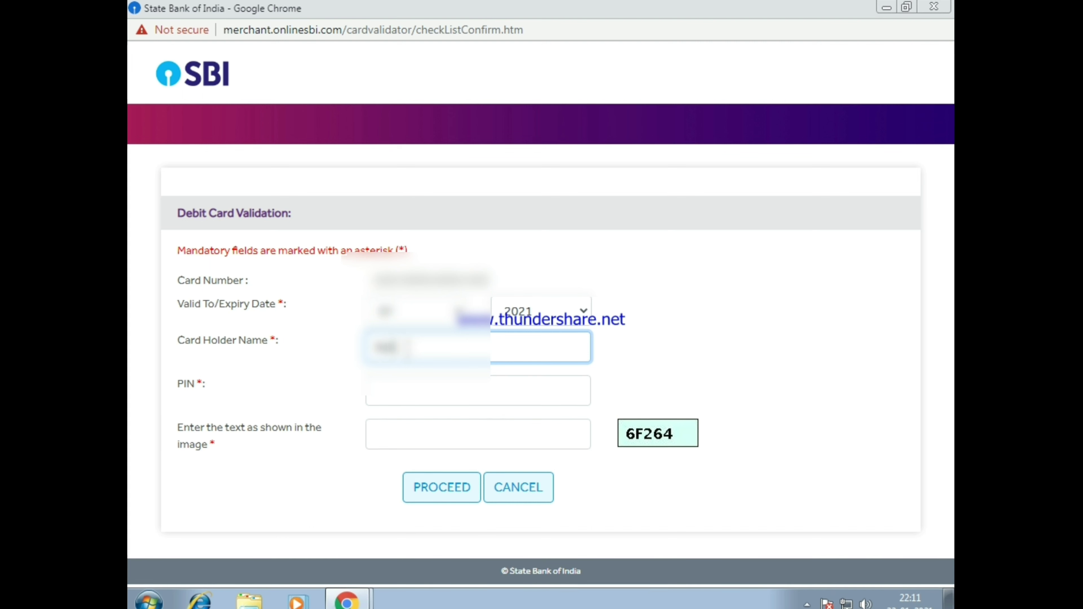
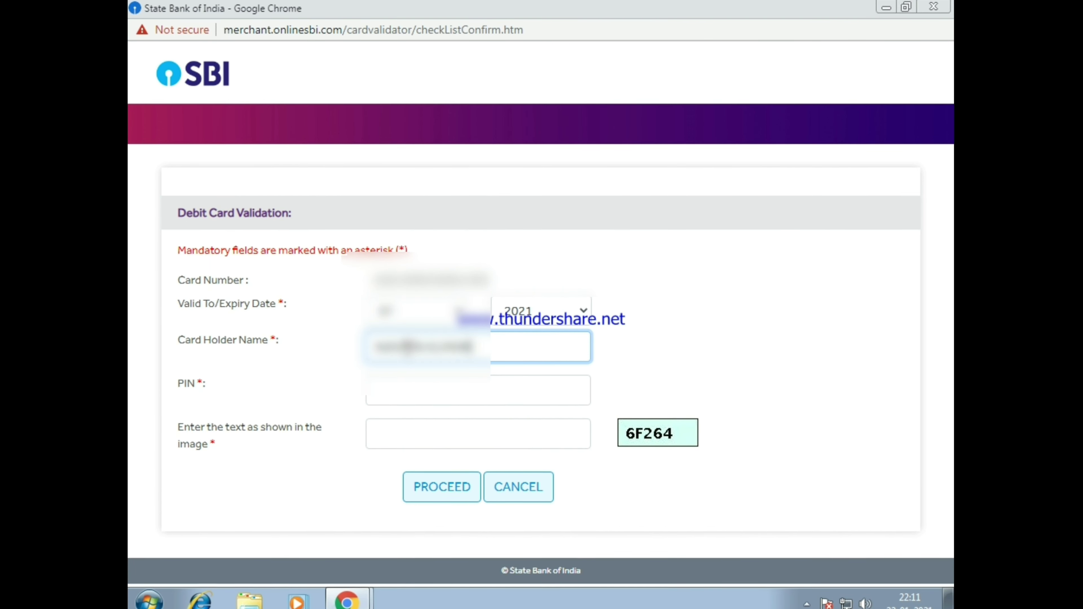
{"action": "left_click", "coordinate": [429, 386]}
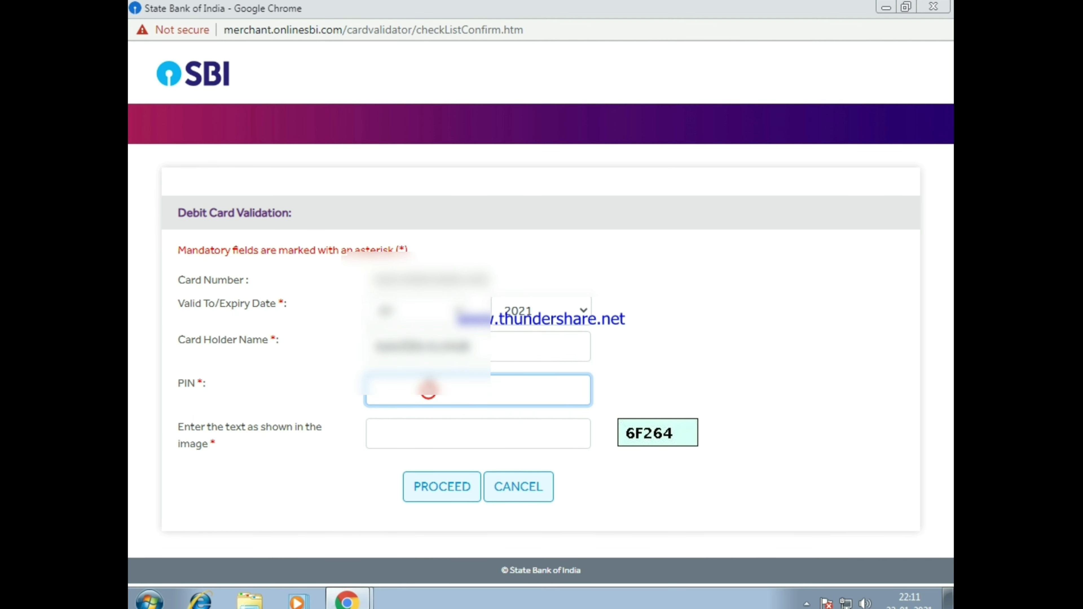
{"action": "type", "text": "••••"}
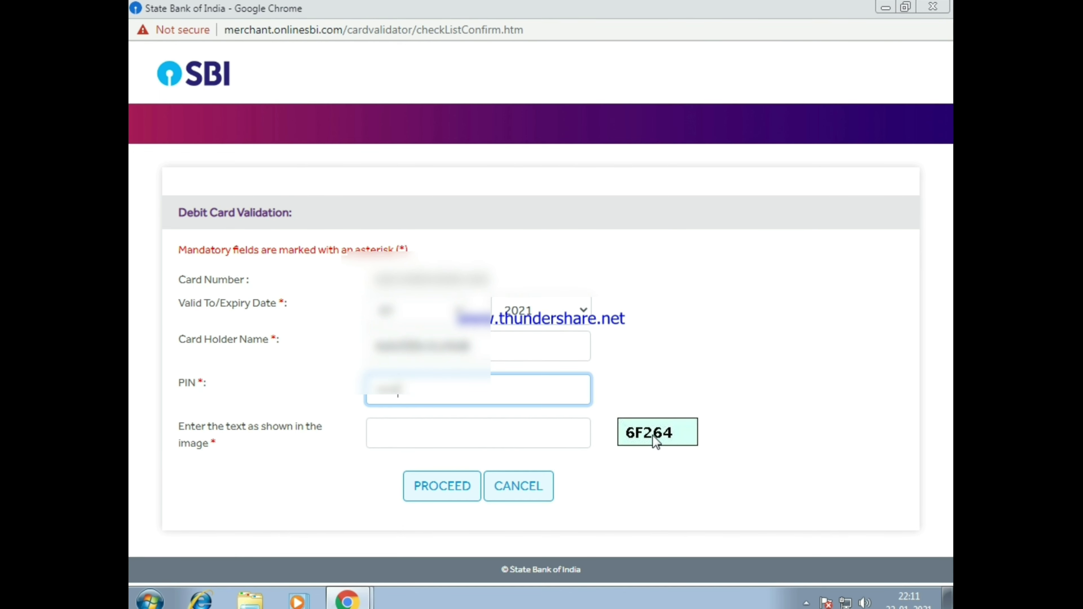
{"action": "left_click", "coordinate": [481, 435]}
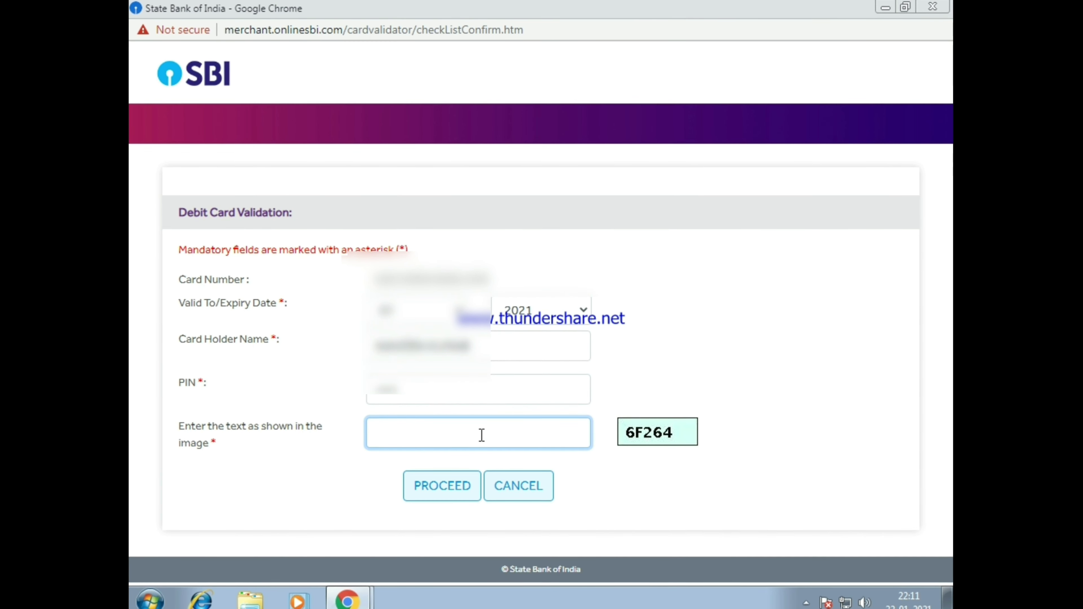
{"action": "type", "text": "6"}
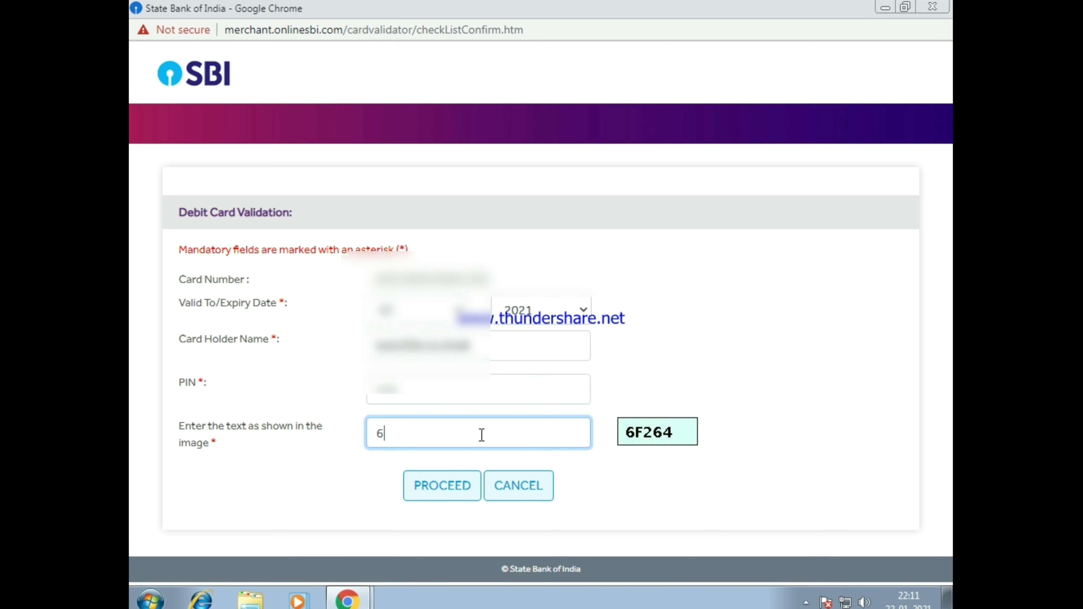
{"action": "type", "text": "F"}
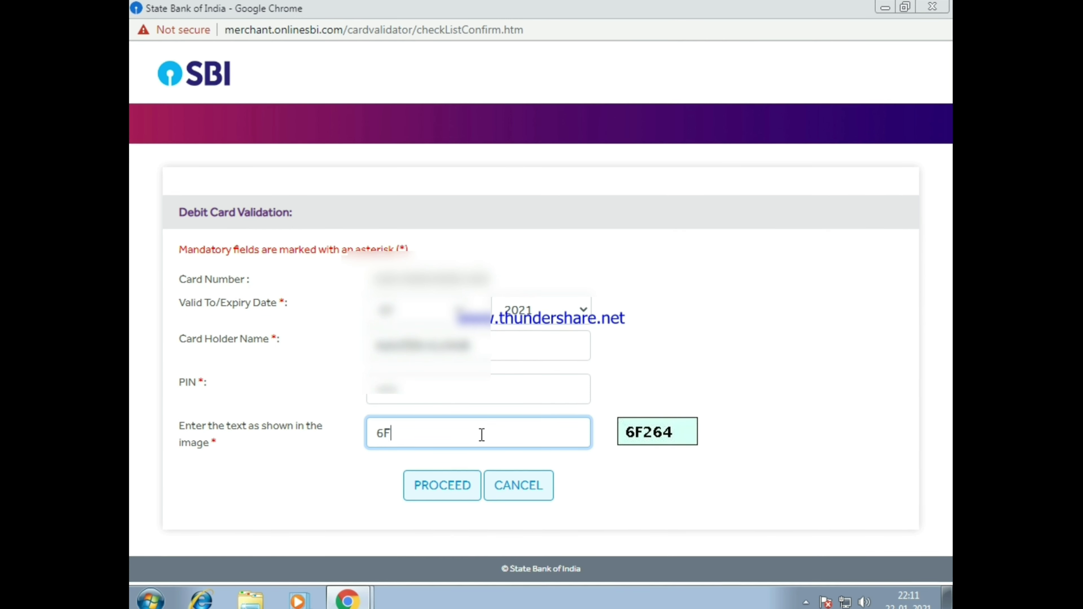
{"action": "type", "text": "26"}
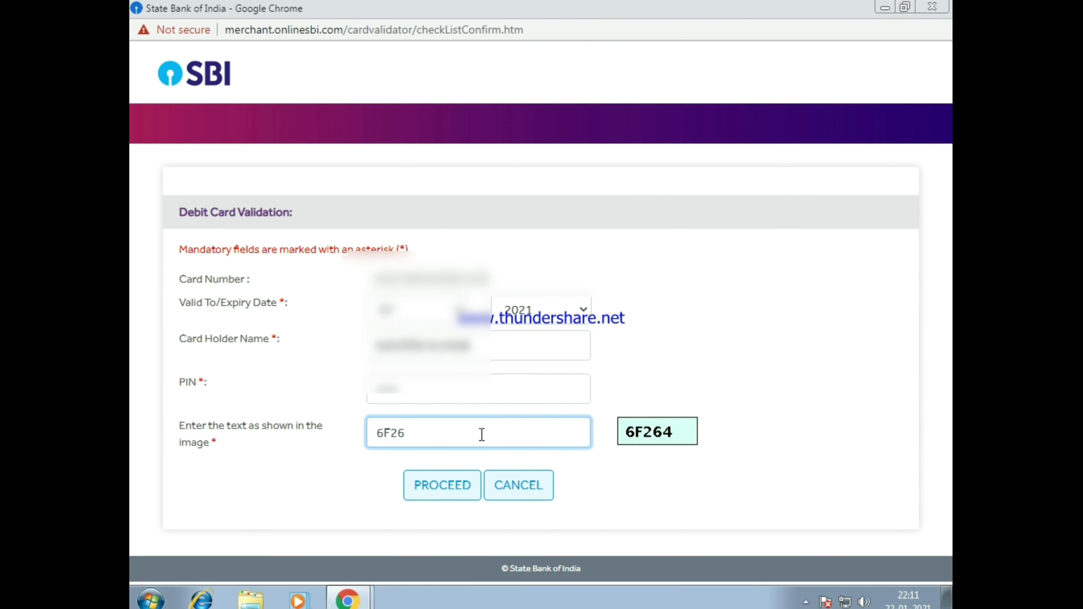
{"action": "type", "text": "4"}
{"action": "left_click", "coordinate": [455, 474]}
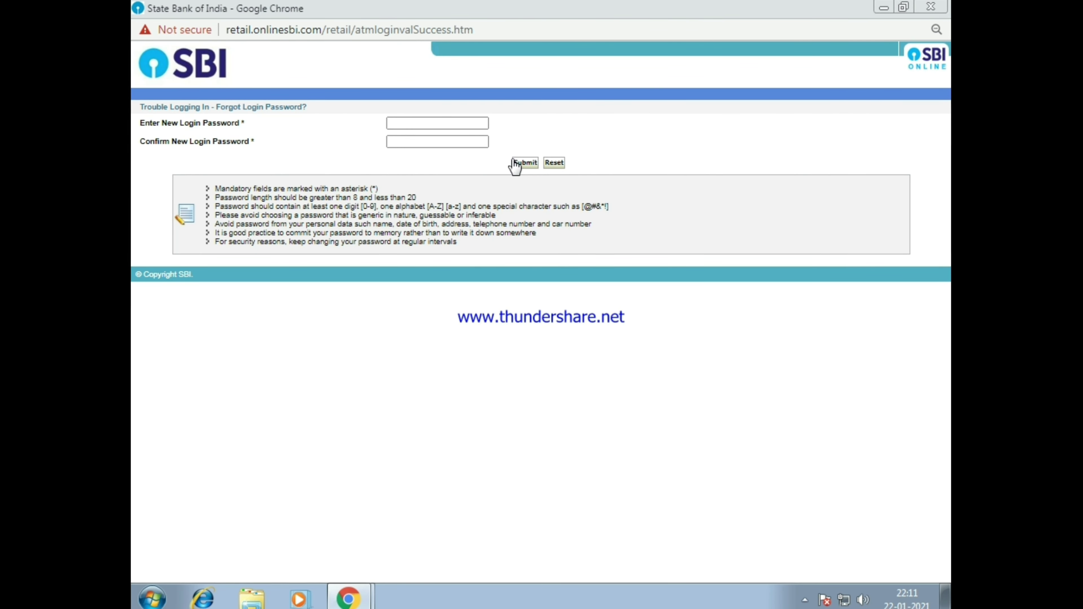
Enter the new login password, confirm it, and submit the reset.
{"action": "left_click", "coordinate": [431, 123]}
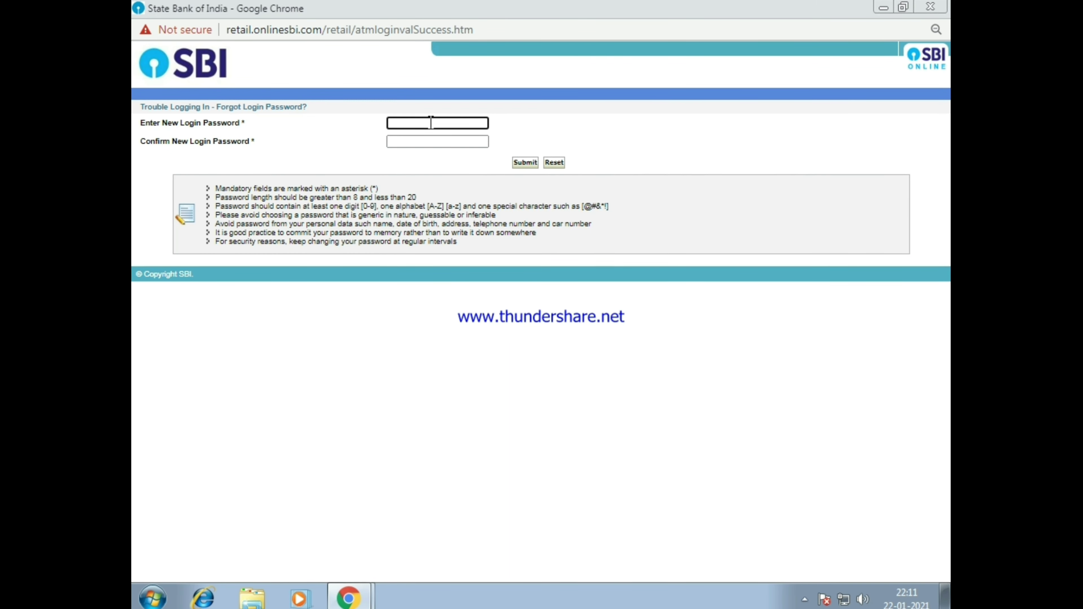
{"action": "type", "text": "•"}
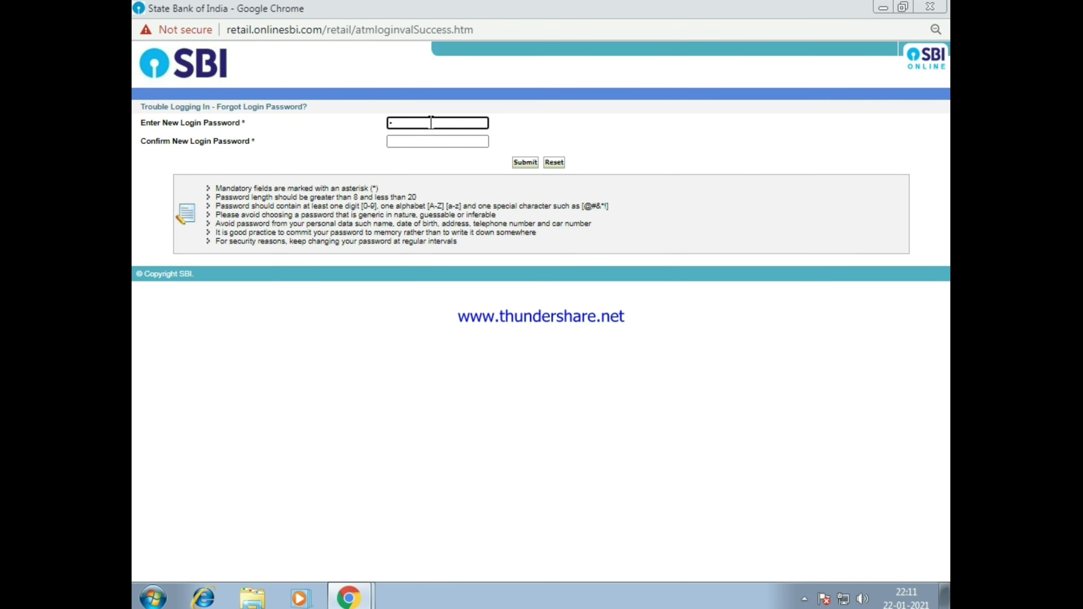
{"action": "type", "text": "•••••"}
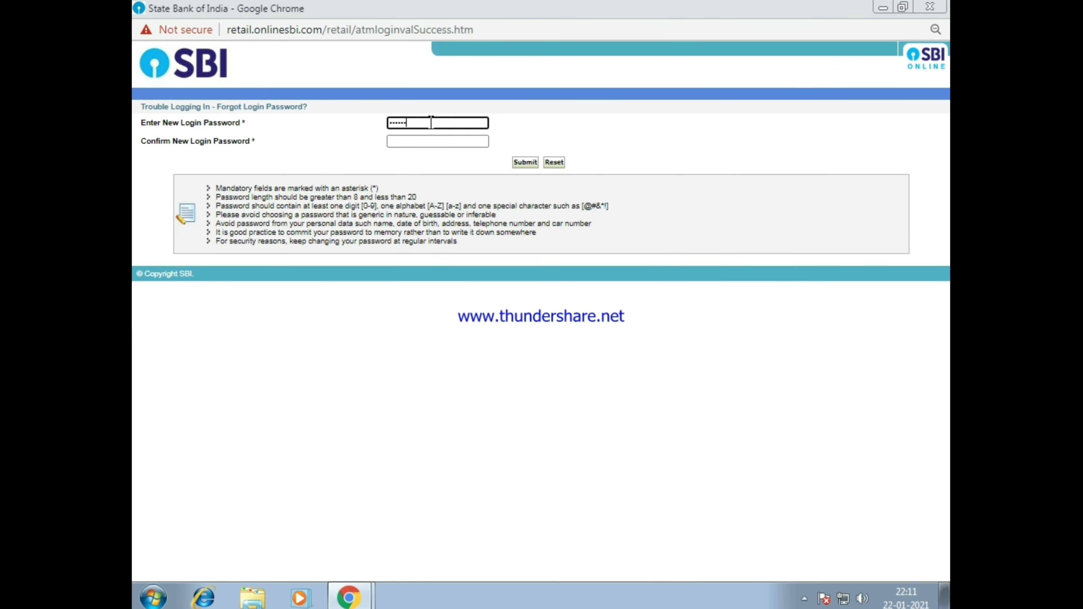
{"action": "type", "text": "•"}
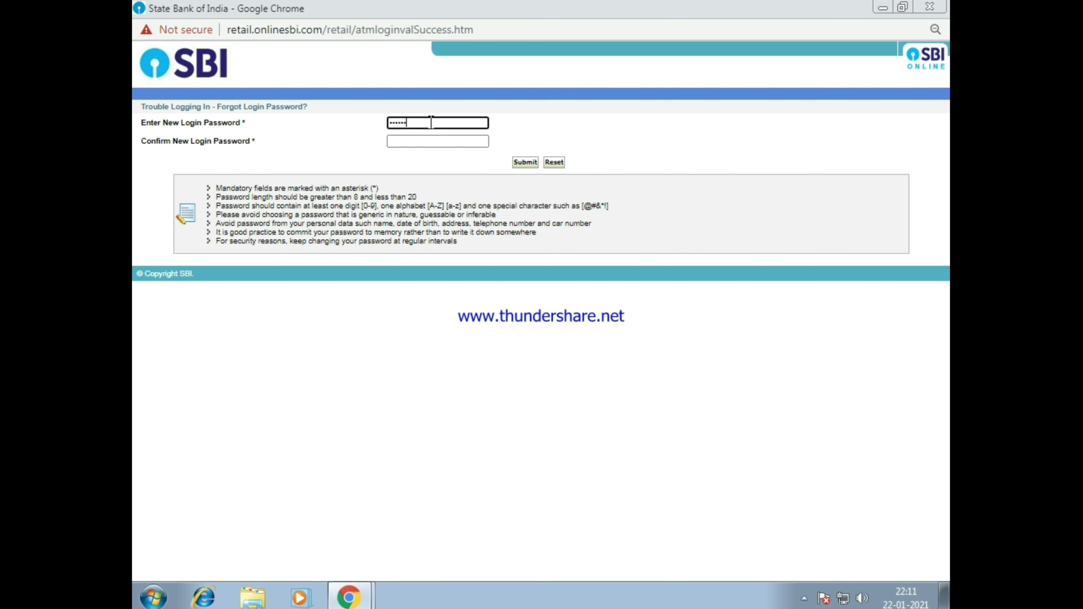
{"action": "type", "text": "•••"}
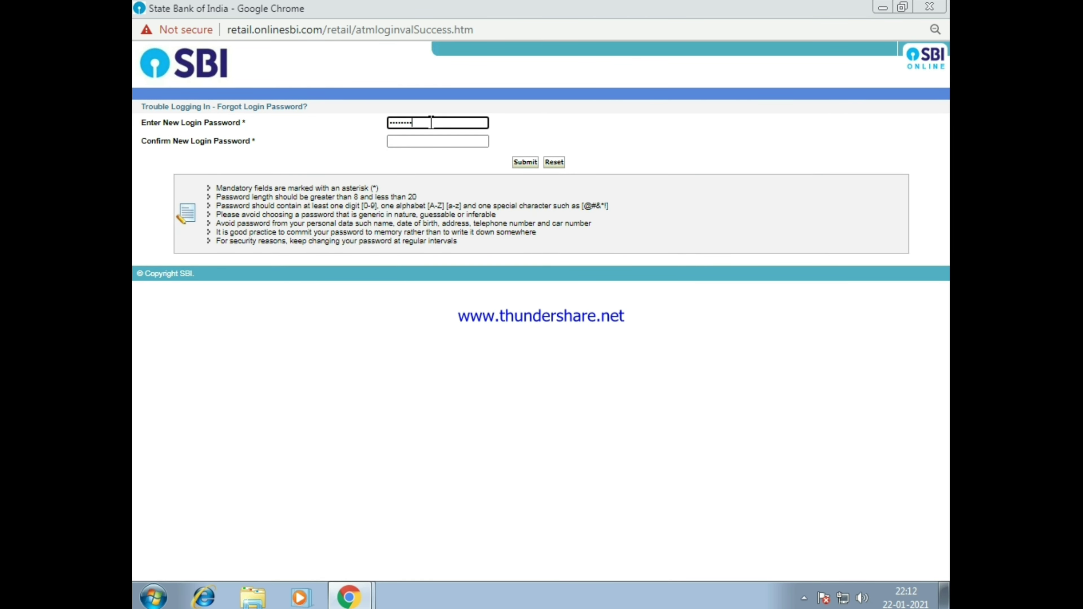
{"action": "type", "text": "•"}
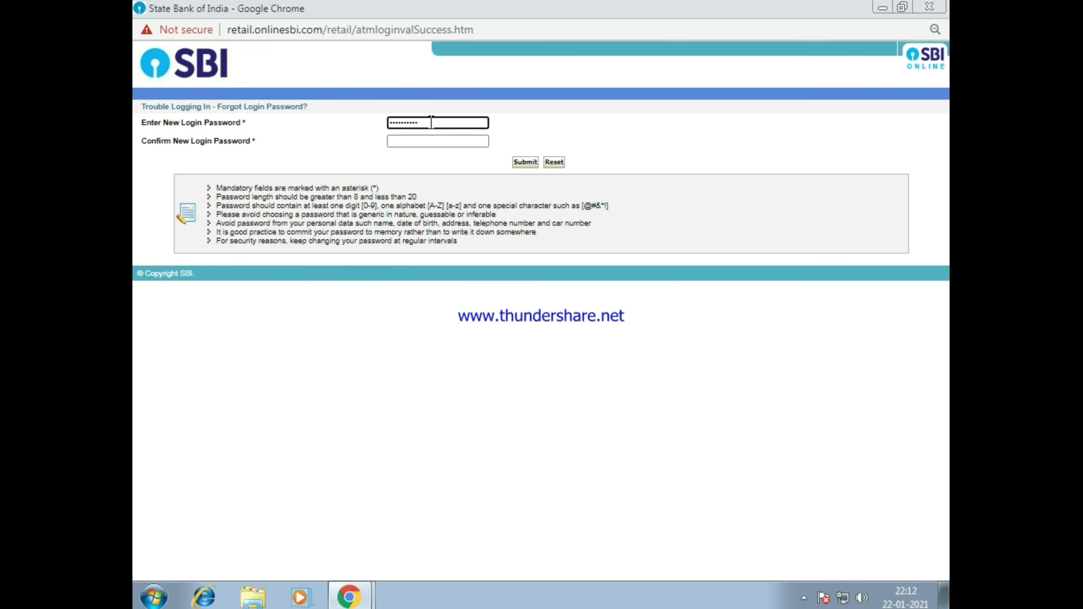
{"action": "type", "text": "•"}
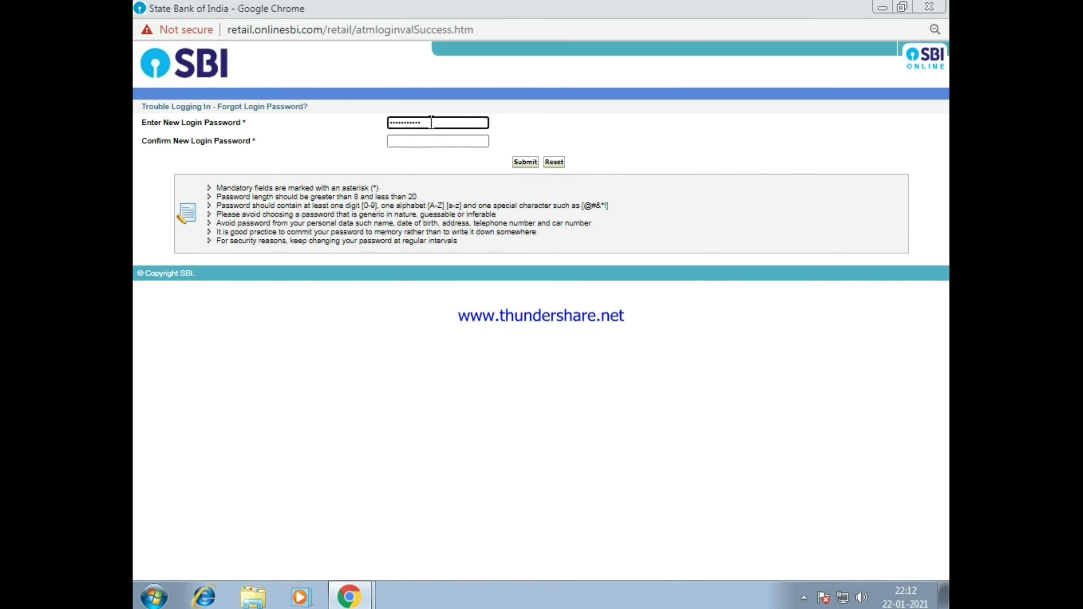
{"action": "left_click", "coordinate": [420, 140]}
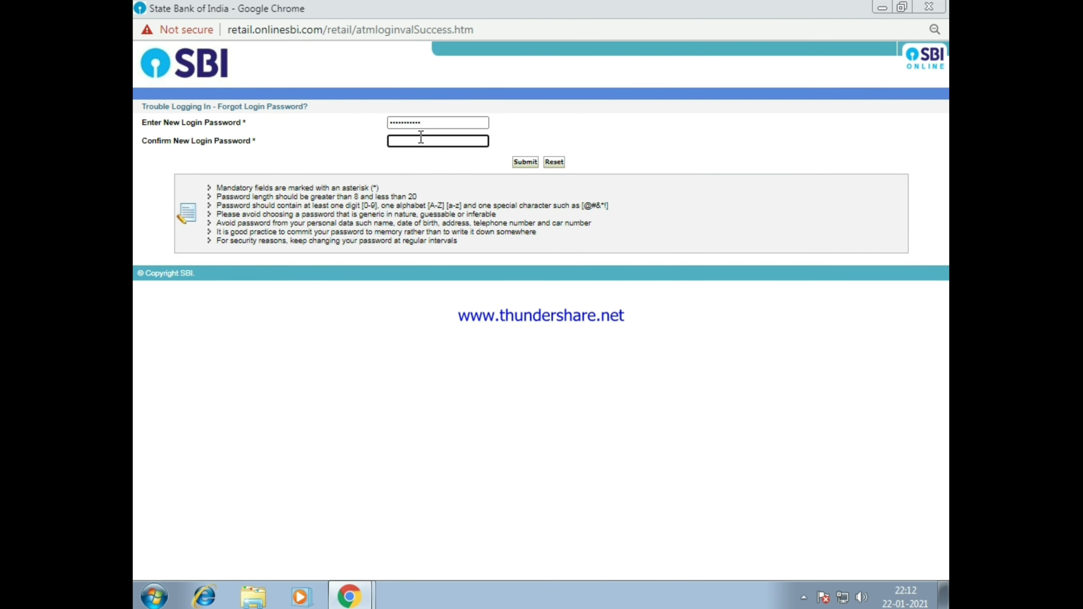
{"action": "type", "text": "•"}
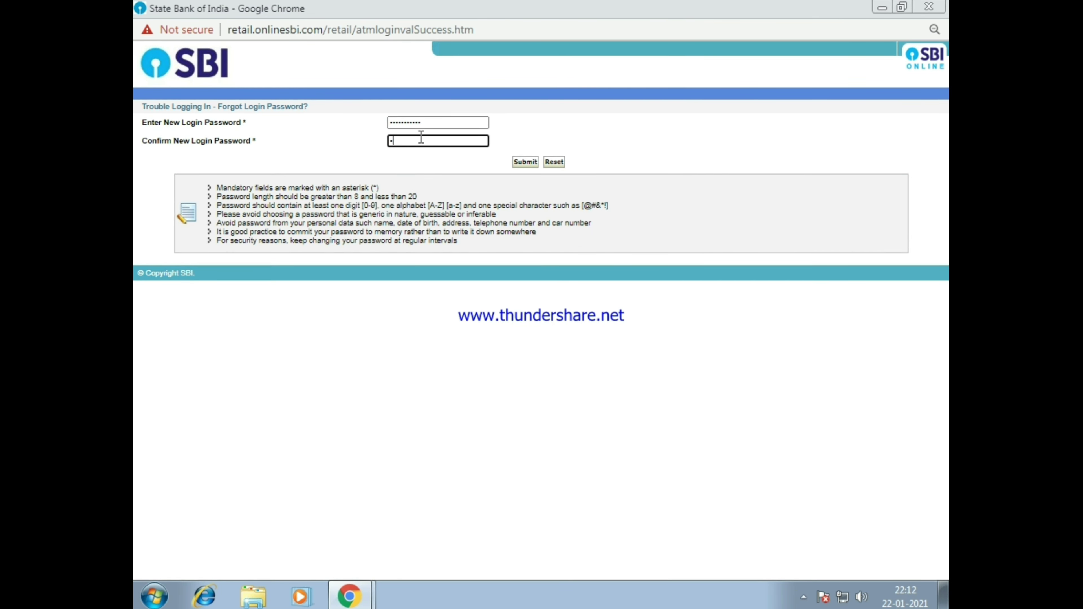
{"action": "type", "text": "•••"}
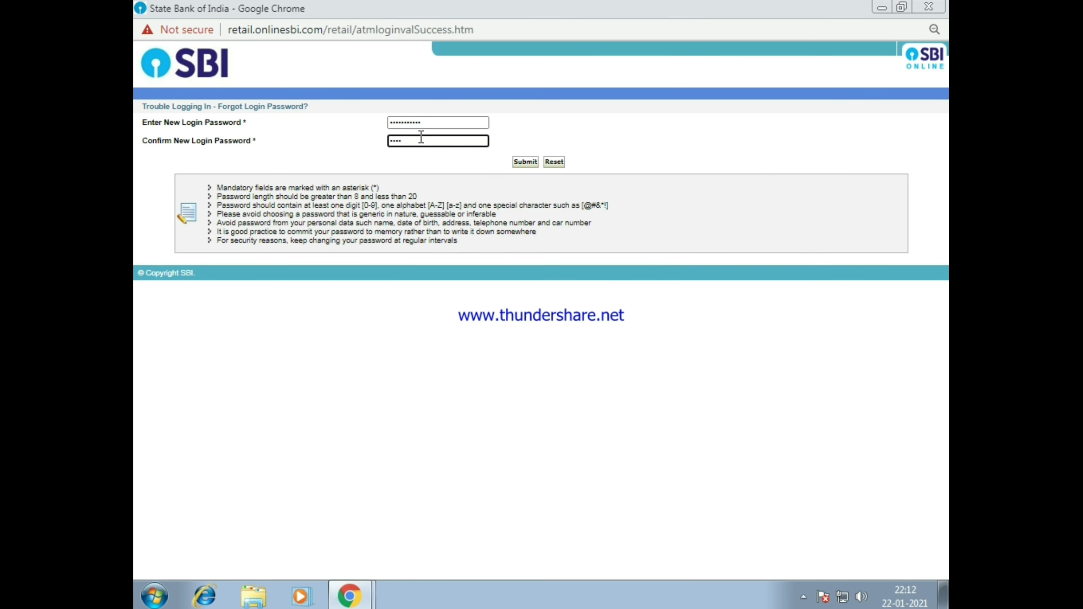
{"action": "type", "text": "••"}
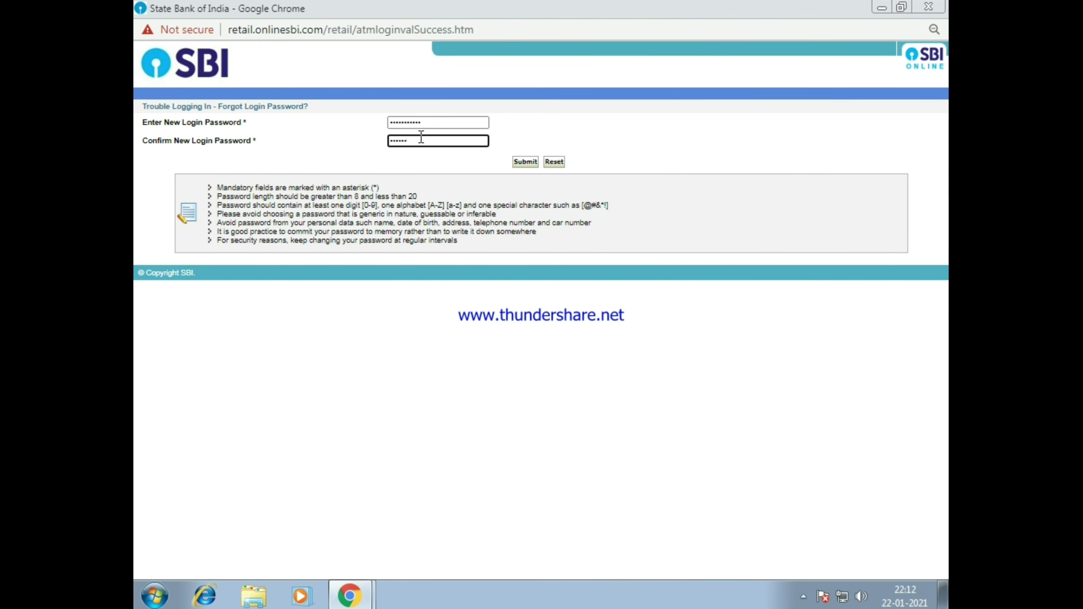
{"action": "type", "text": "••"}
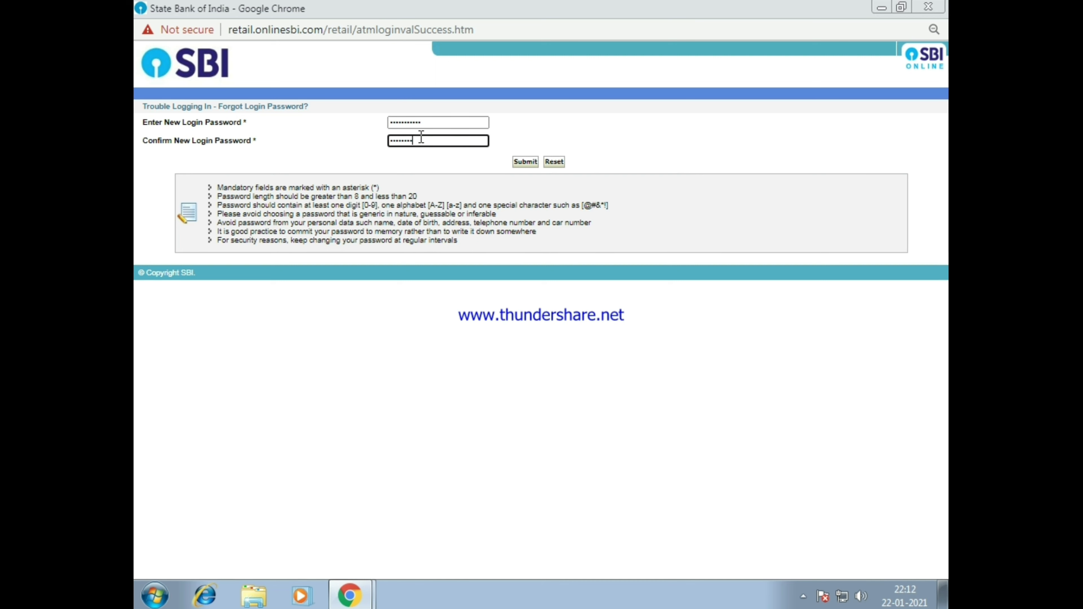
{"action": "type", "text": "••"}
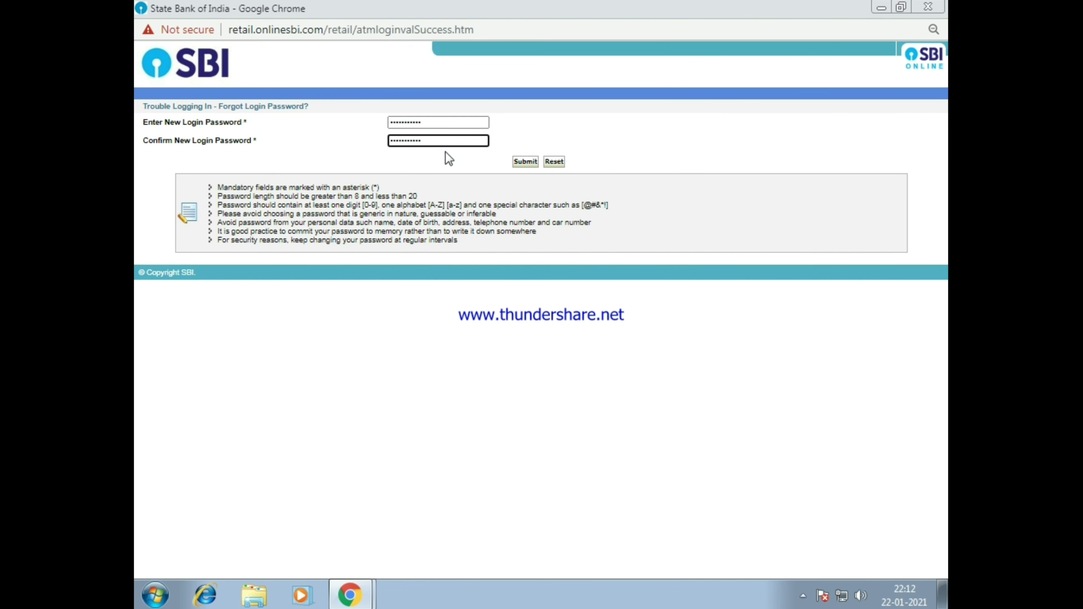
{"action": "left_click", "coordinate": [525, 161]}
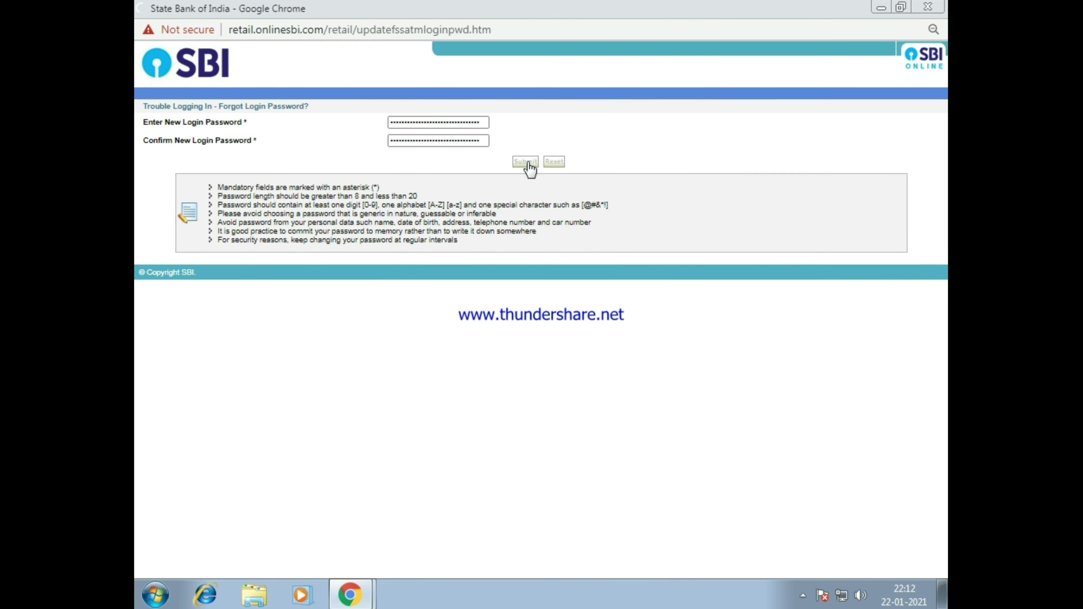